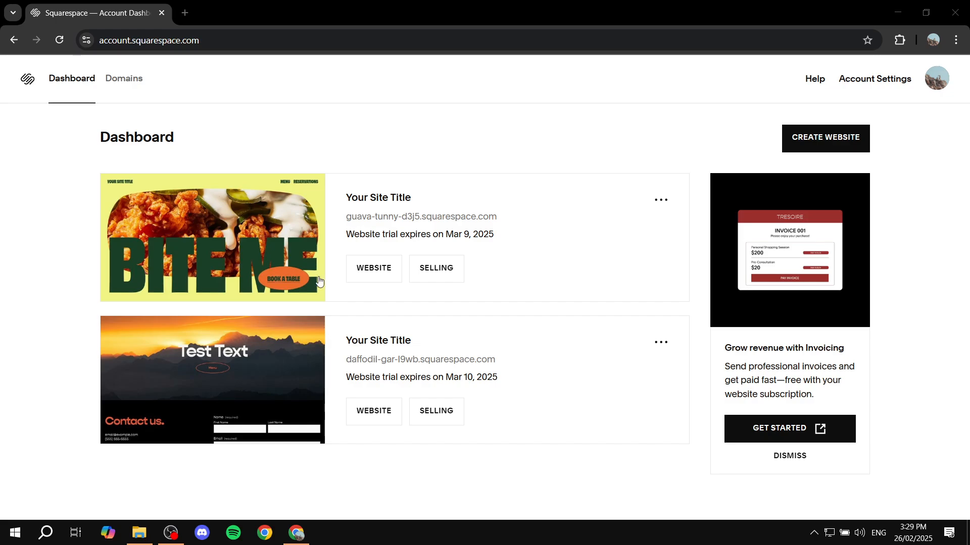
Open the daffodil-gar-l9wb.squarespace.com site for management and go to its Products & Services section.
left_click(373, 413)
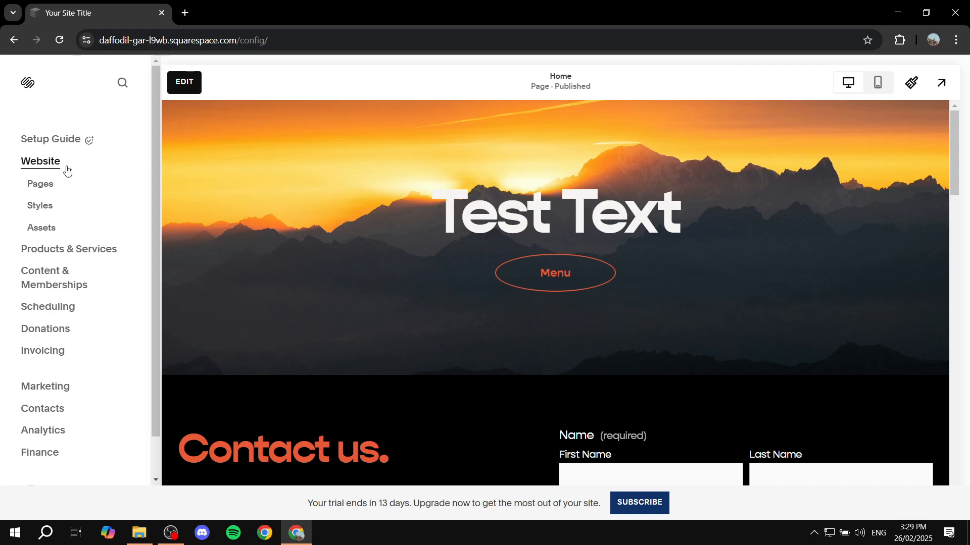
scroll(489, 209, "down", 10)
scroll(489, 209, "up", 10)
left_click(50, 253)
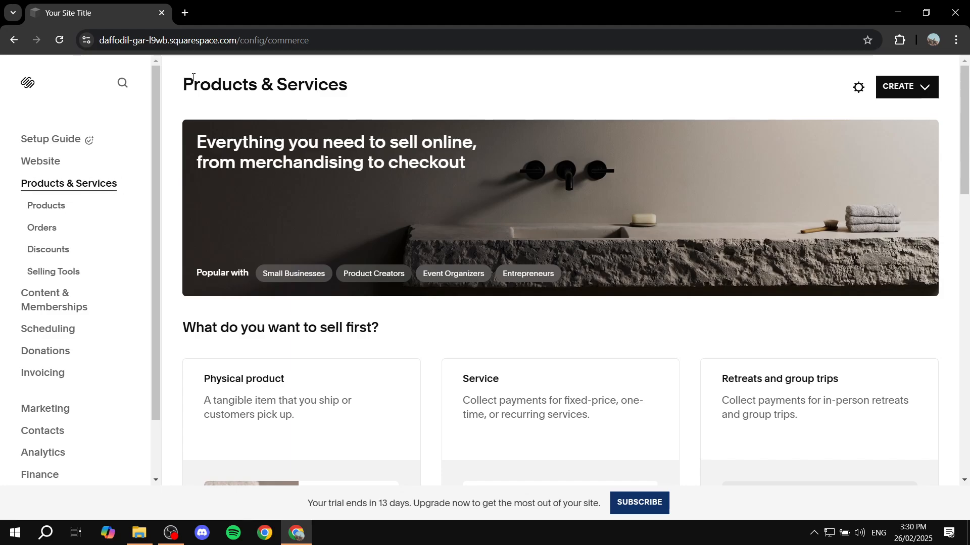
Start creating a new product of the Download type.
left_click_drag(178, 86, 404, 89)
left_click(404, 89)
left_click(919, 87)
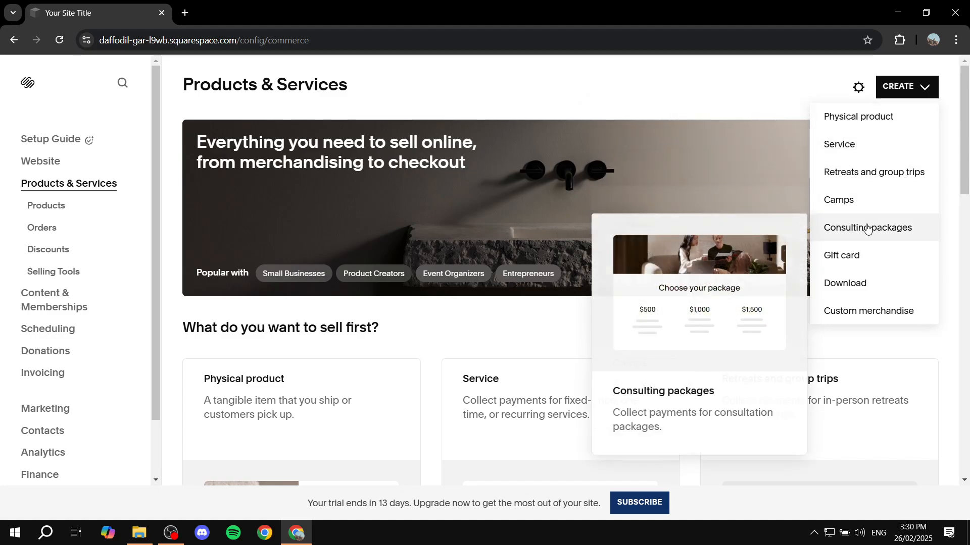
left_click(851, 292)
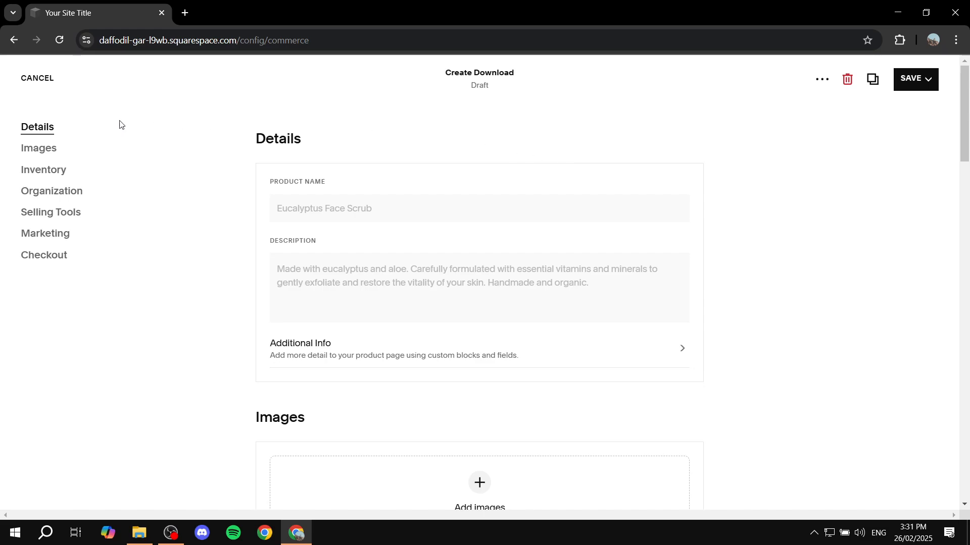
Name the download product "Test Video Product" in its details.
left_click_drag(251, 144, 321, 138)
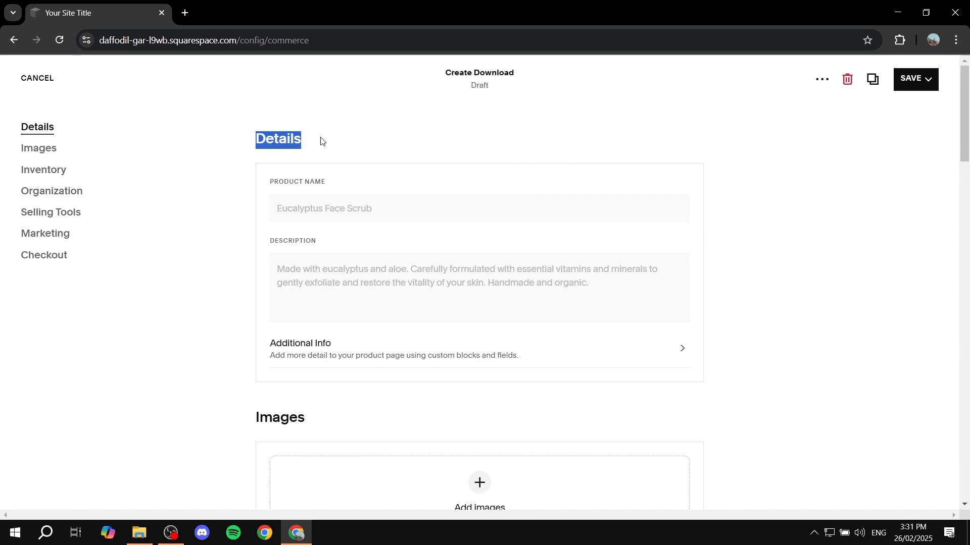
left_click(336, 137)
left_click_drag(273, 186, 364, 182)
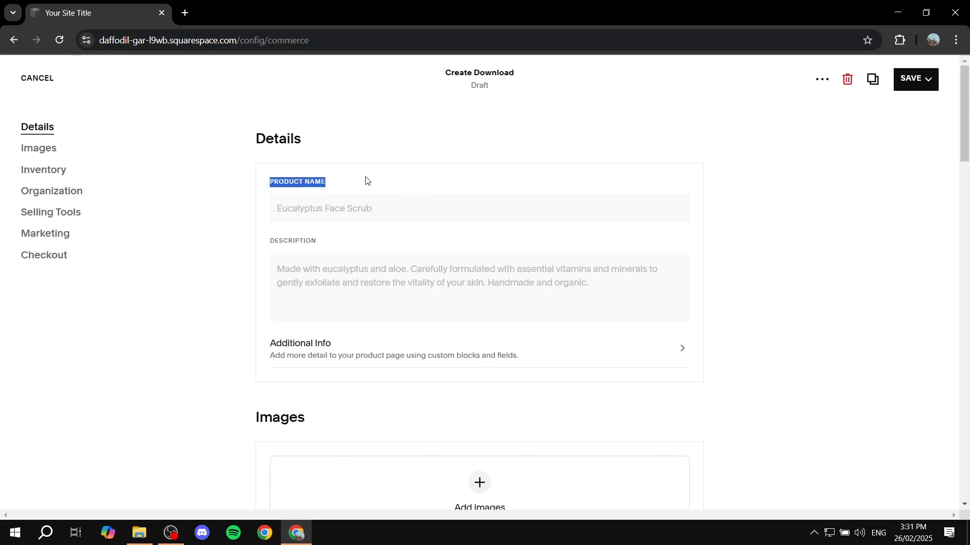
left_click(365, 182)
left_click(373, 208)
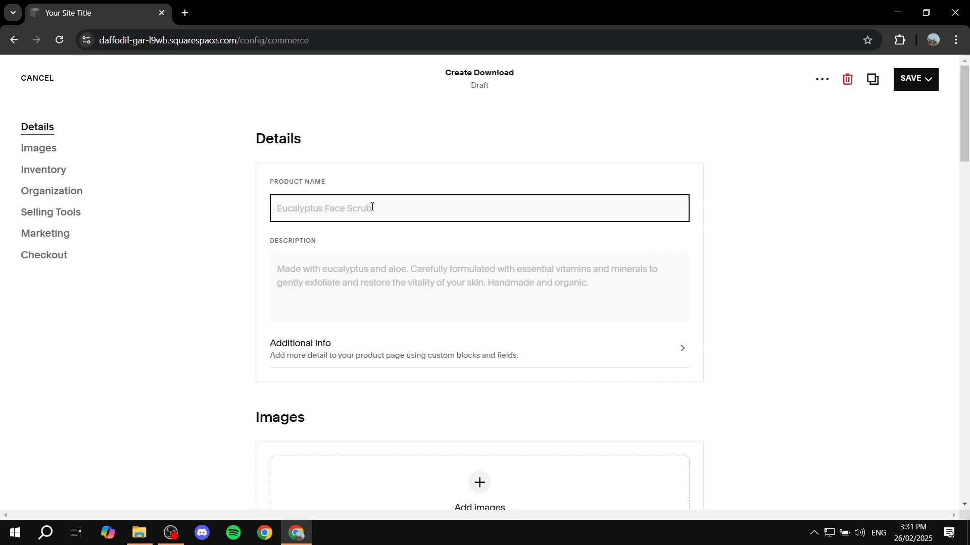
type("Test Video Prodict")
key("BackSpace")
key("BackSpace")
type("uct")
Enter "Add some text" as the product description.
left_click_drag(232, 249, 359, 249)
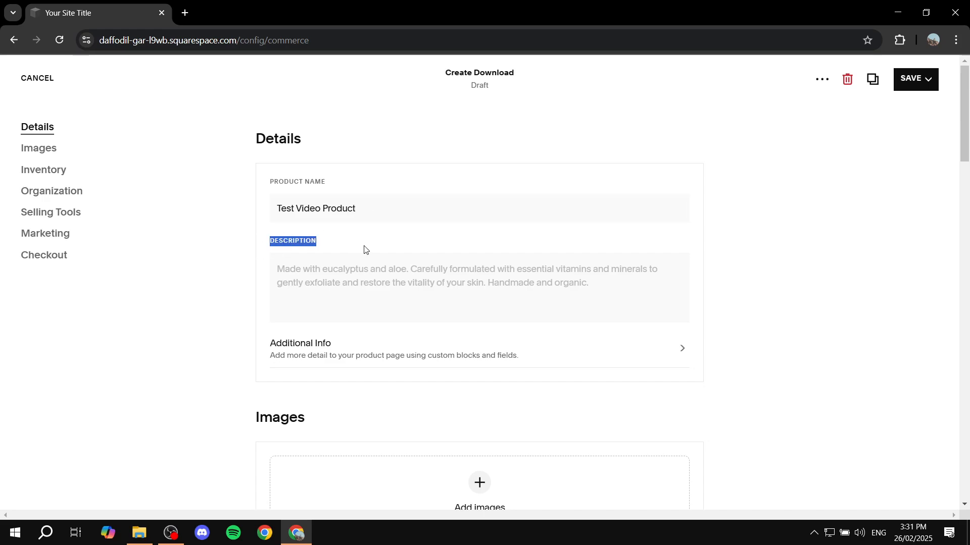
left_click(308, 268)
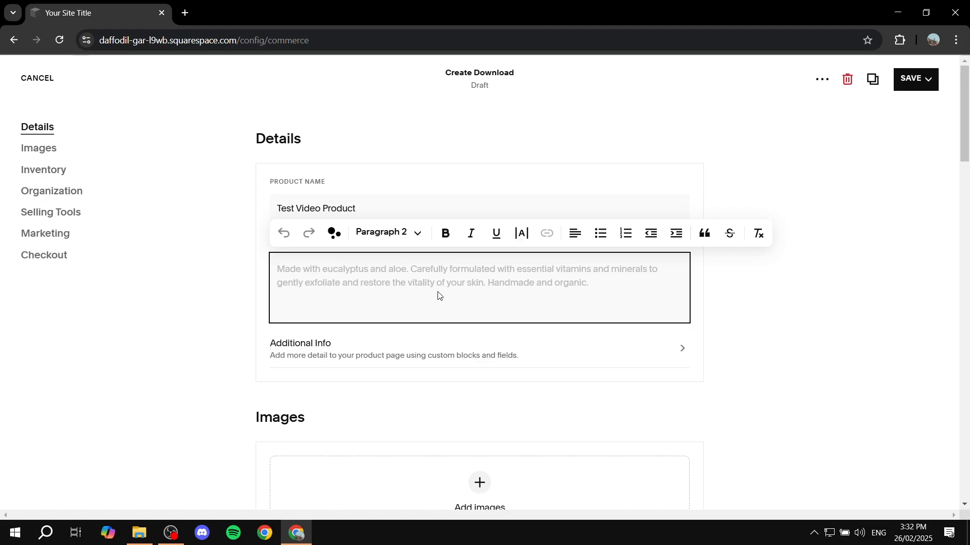
type("Add s")
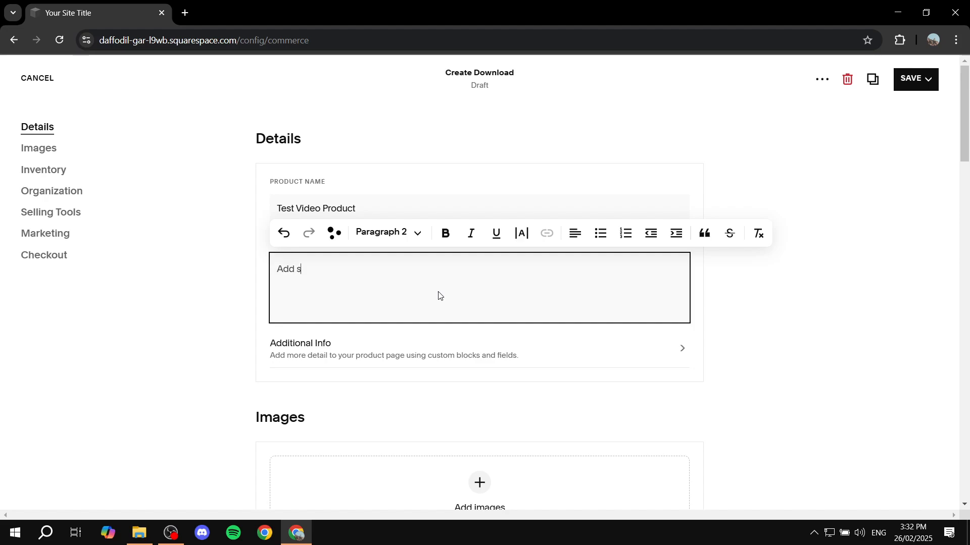
type("ome text")
Make the product description text bold, keeping the Paragraph 2 style.
left_click_drag(339, 270, 265, 287)
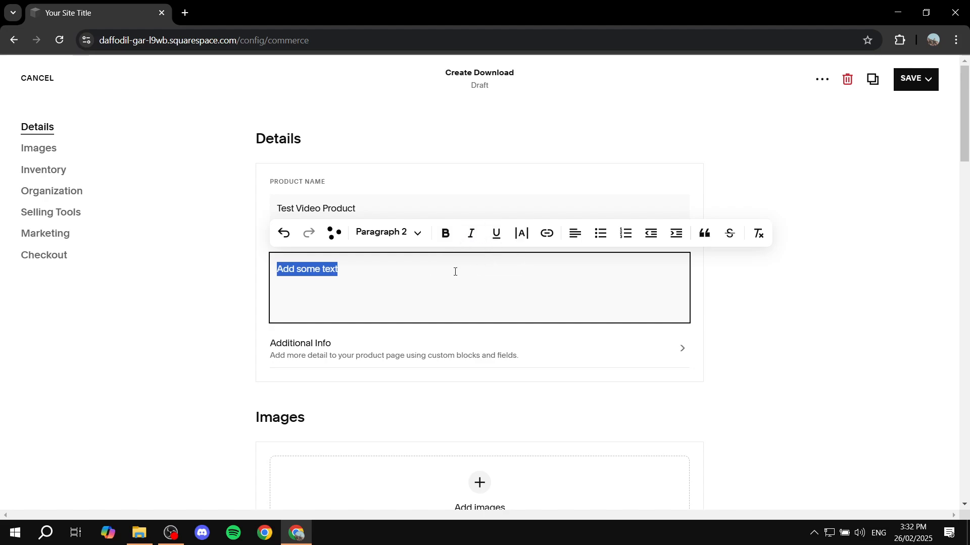
left_click(409, 233)
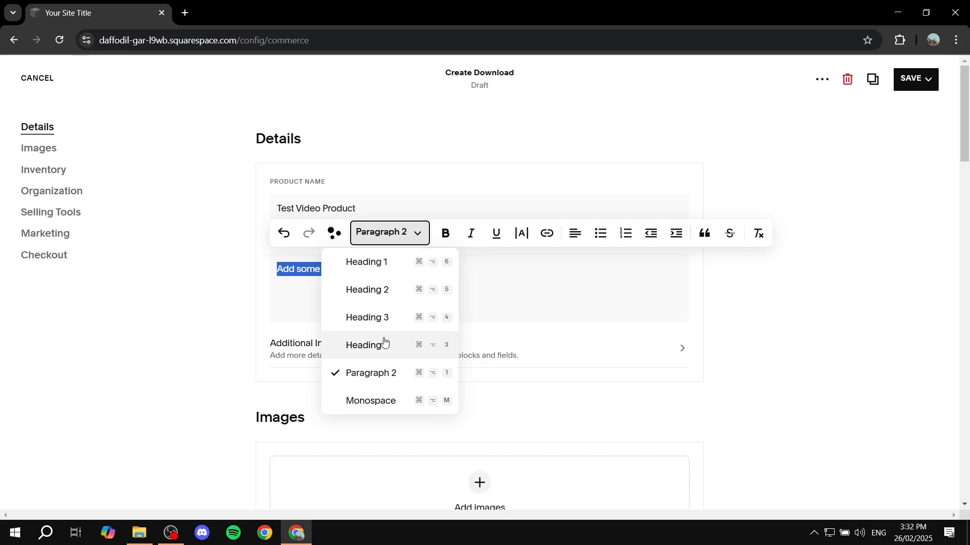
left_click(403, 231)
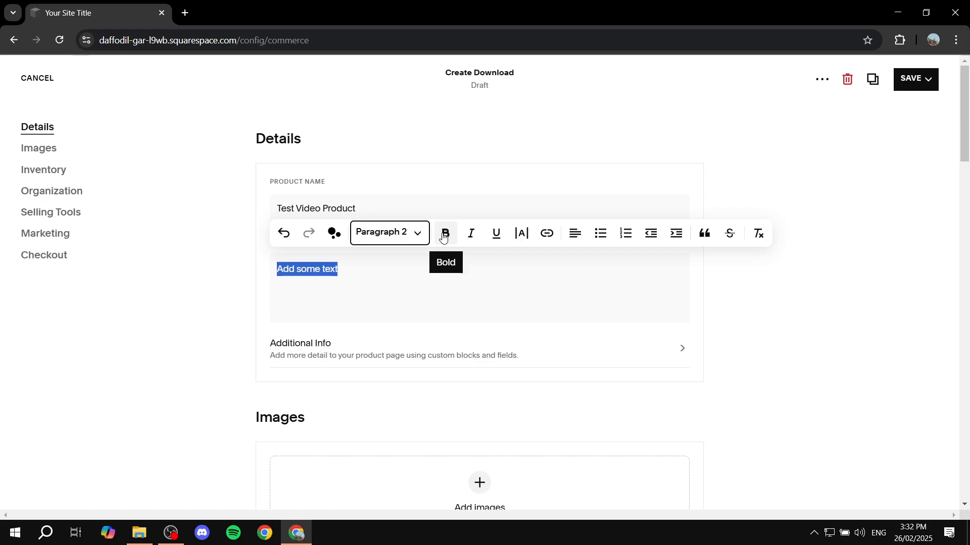
left_click(443, 235)
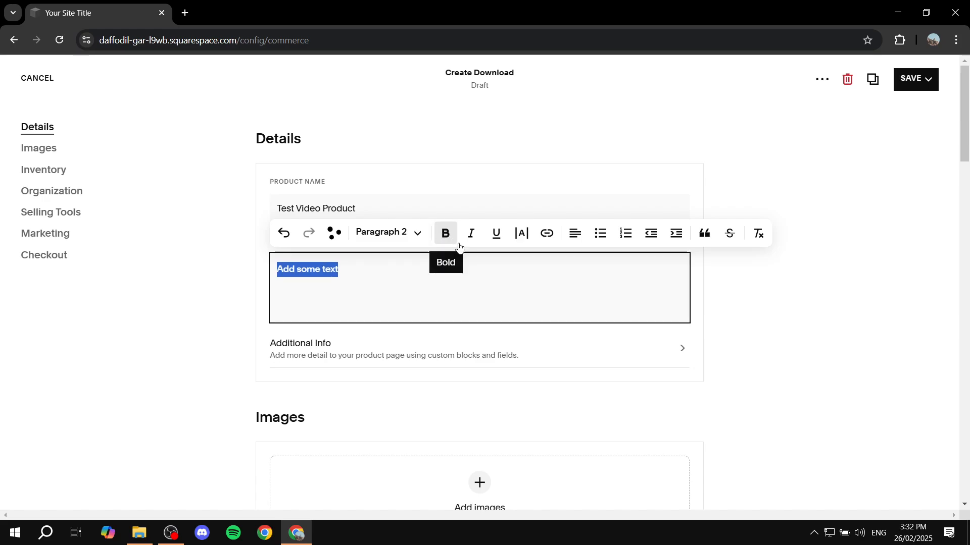
left_click(365, 271)
left_click_drag(294, 270, 276, 269)
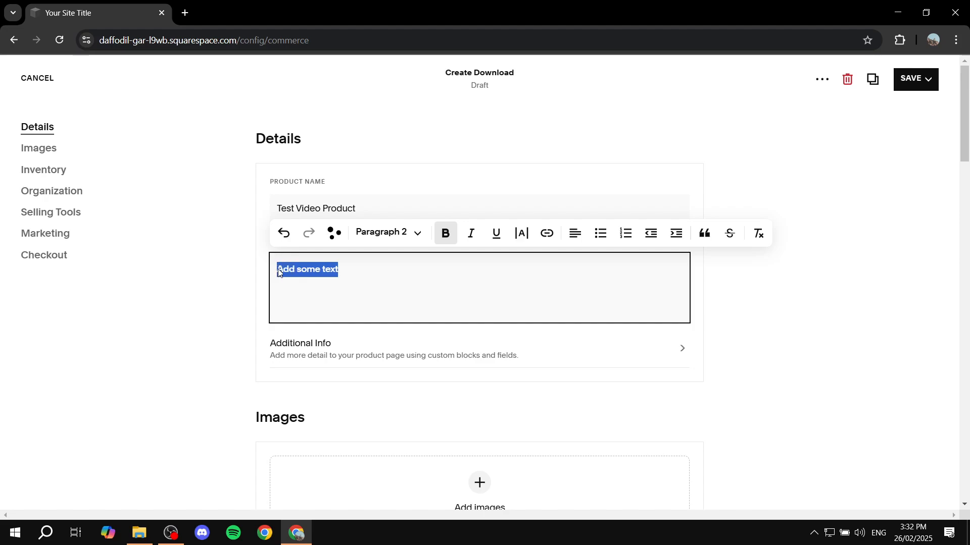
left_click(445, 233)
left_click(411, 260)
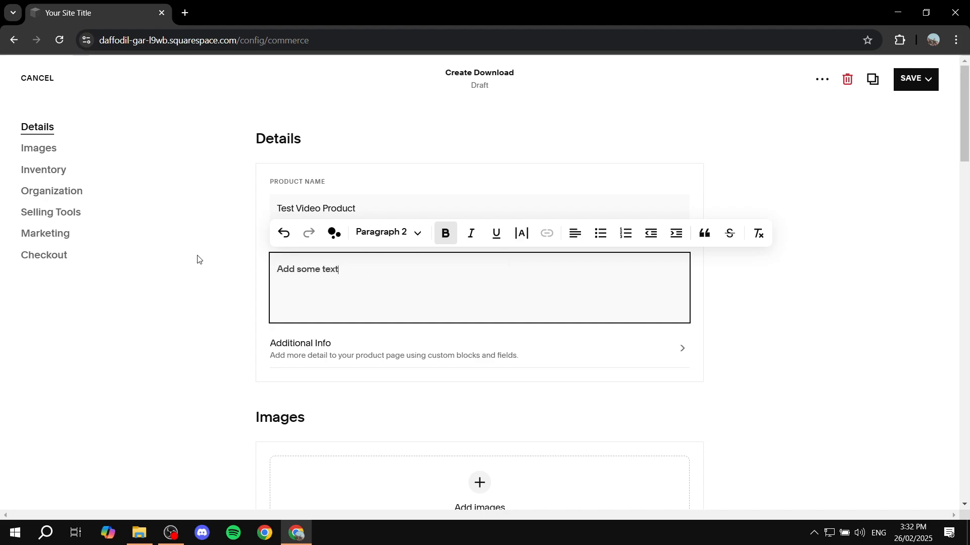
left_click(226, 281)
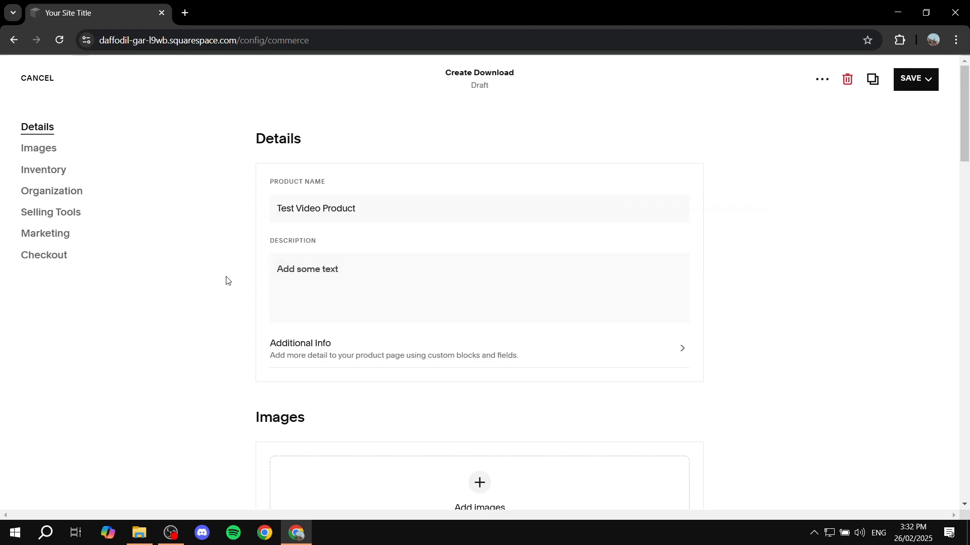
Open the product's Additional Info editor, look over the content blocks that can be inserted, and leave without applying anything.
scroll(196, 326, "down", 1)
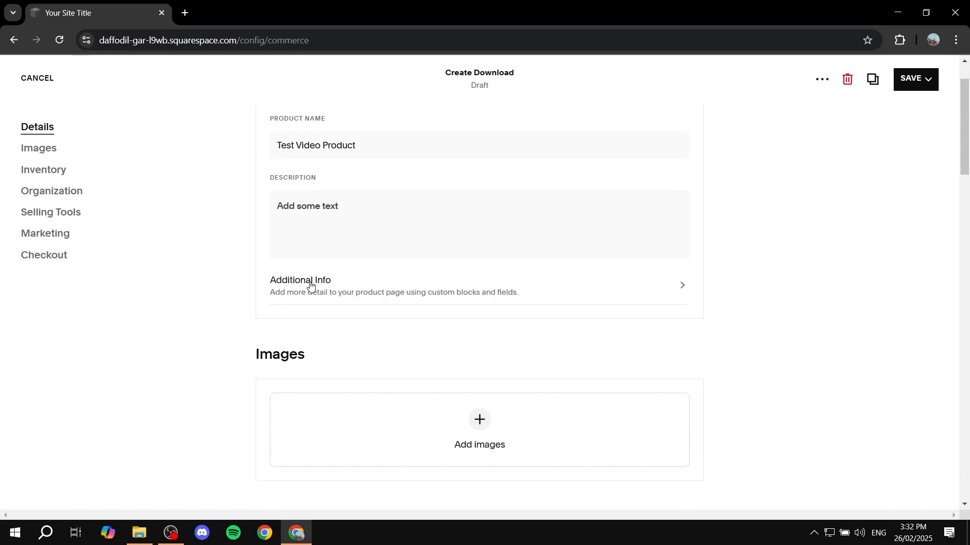
left_click(439, 288)
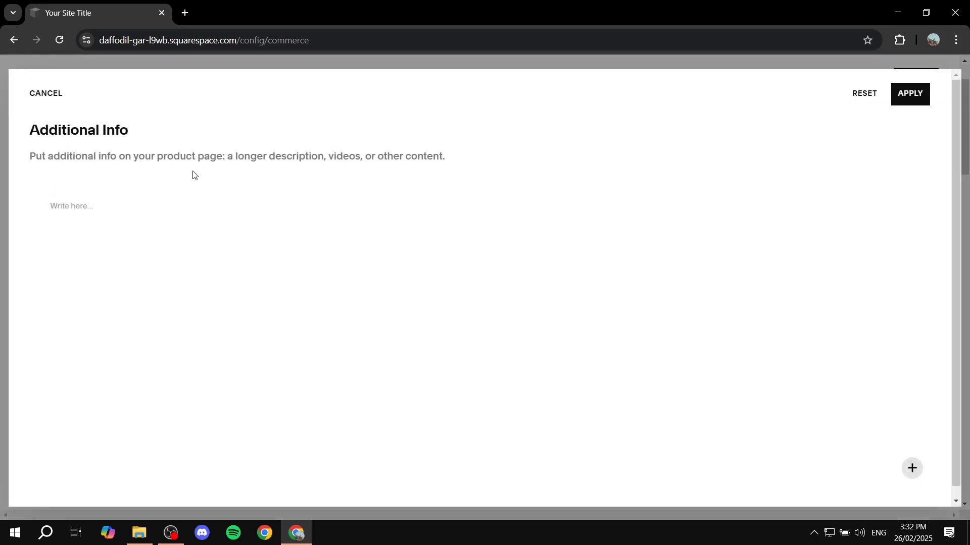
left_click(186, 215)
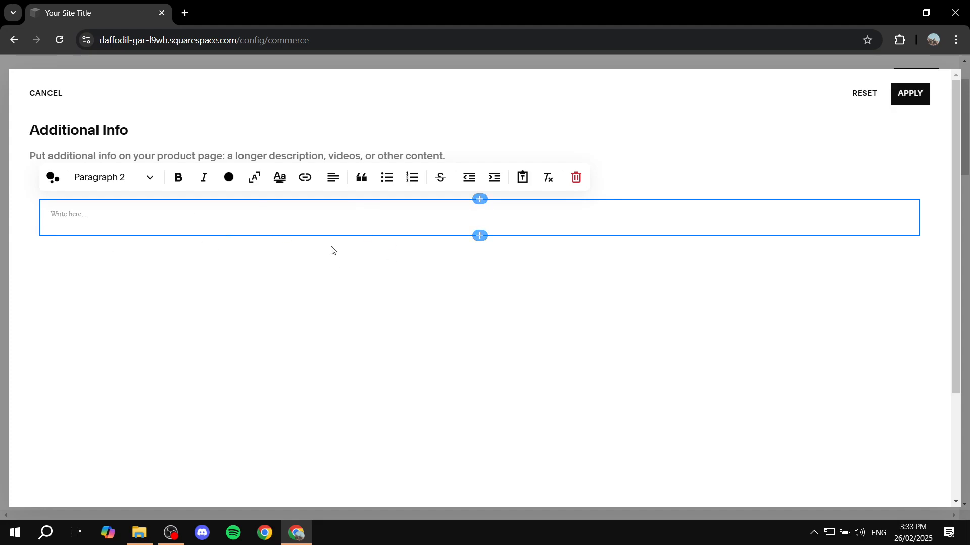
left_click(480, 236)
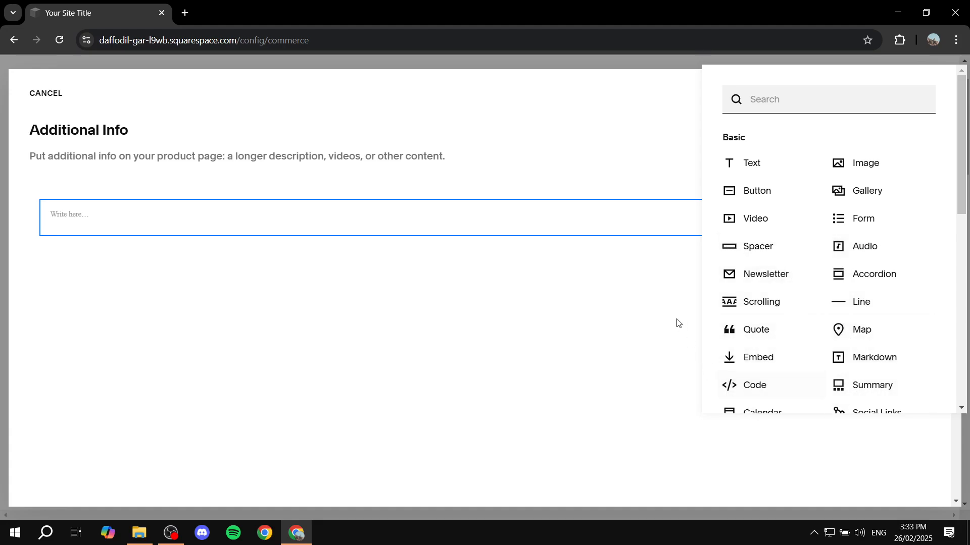
left_click(505, 326)
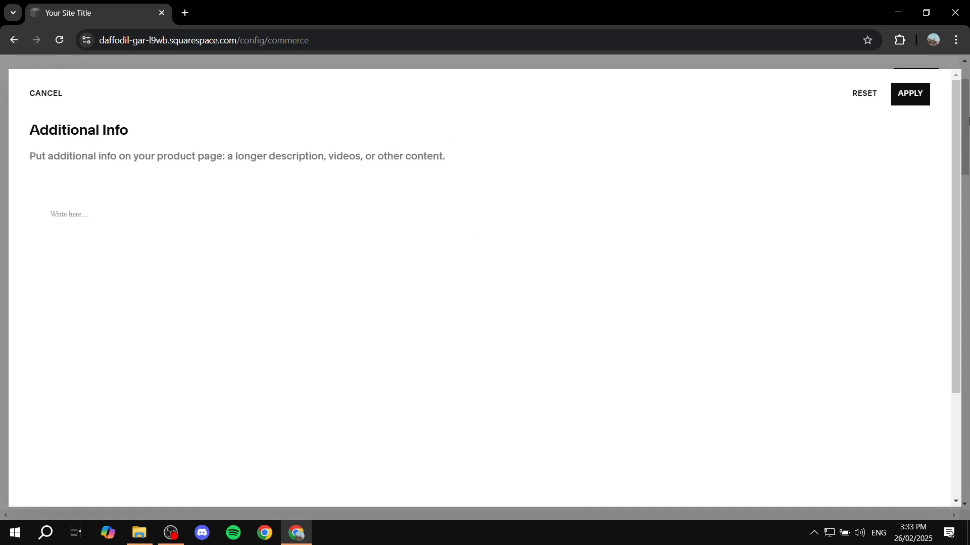
left_click(44, 96)
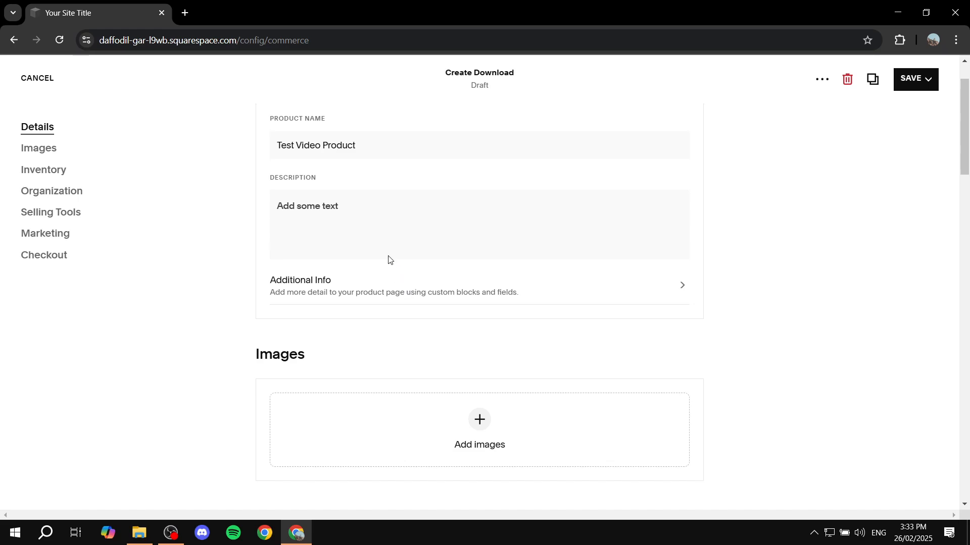
Upload Tutorial WBG.png, Colors.jpg and Colors.png from the Explainer Media folder as the product's images.
scroll(313, 247, "down", 3)
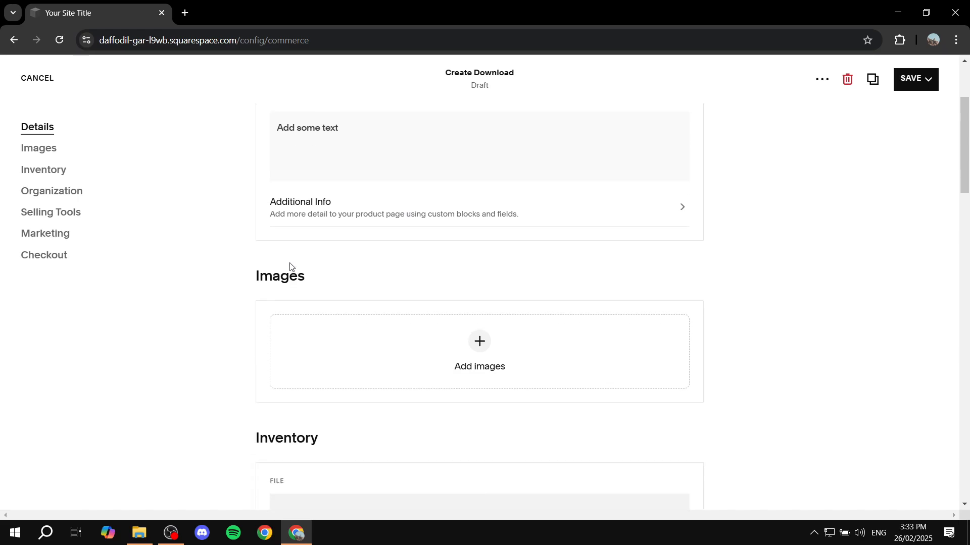
left_click_drag(253, 234, 324, 233)
left_click(324, 232)
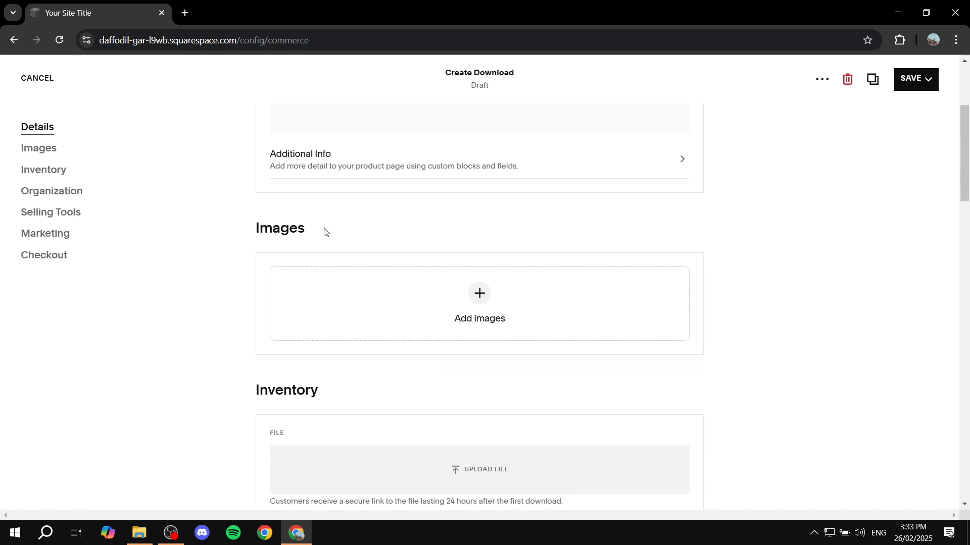
left_click_drag(247, 241, 329, 231)
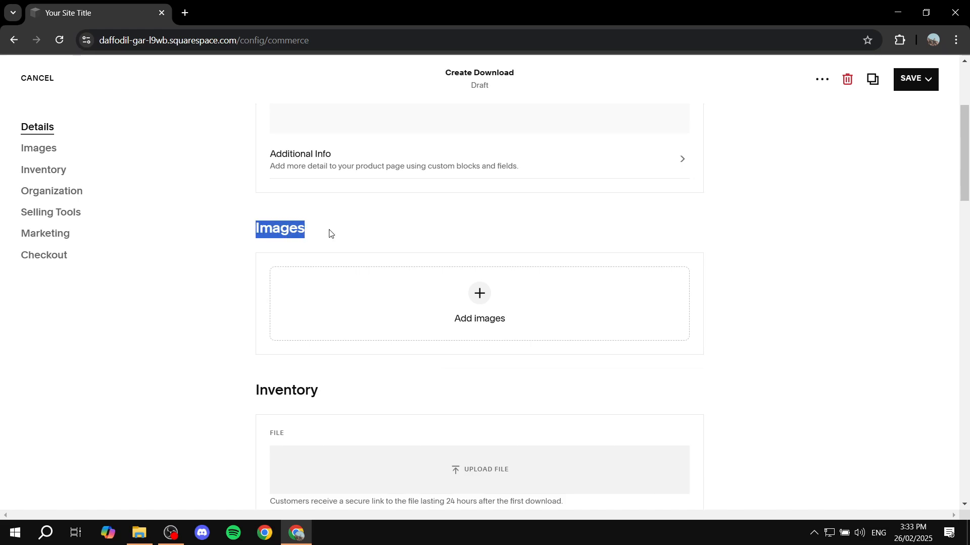
left_click(508, 313)
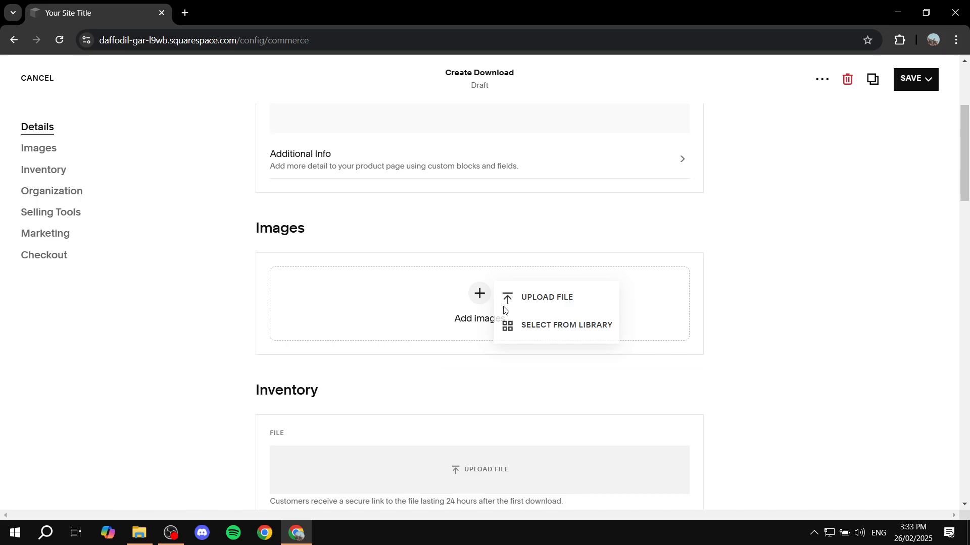
left_click(536, 297)
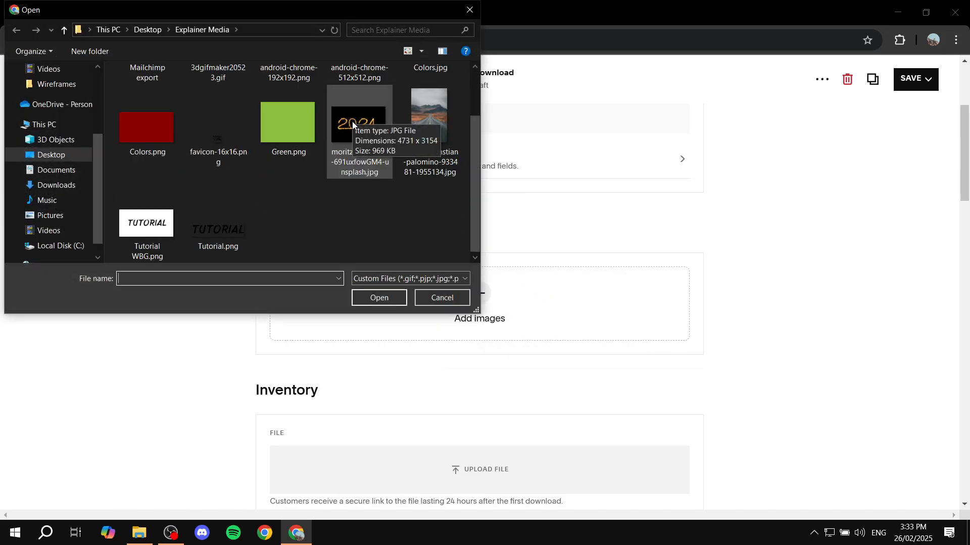
left_click(146, 225)
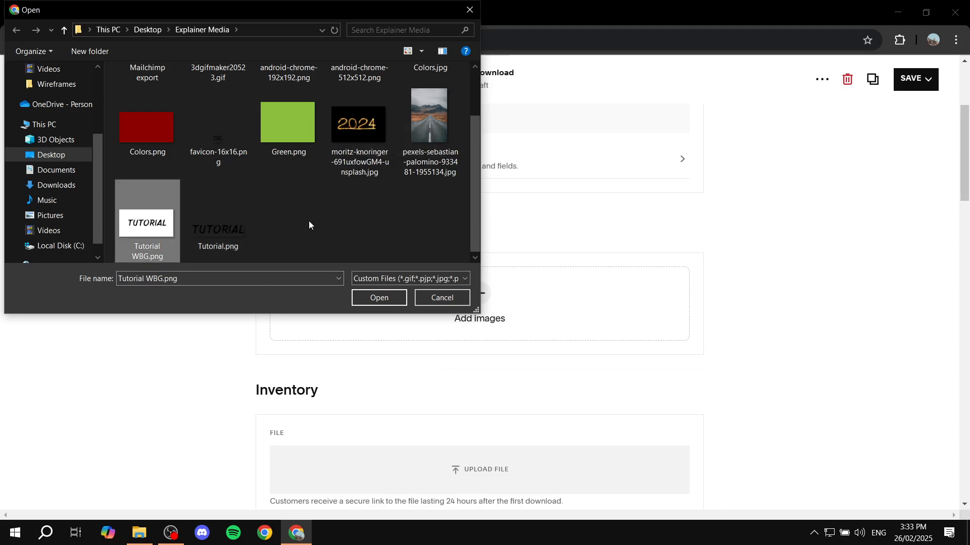
scroll(309, 222, "up", 2)
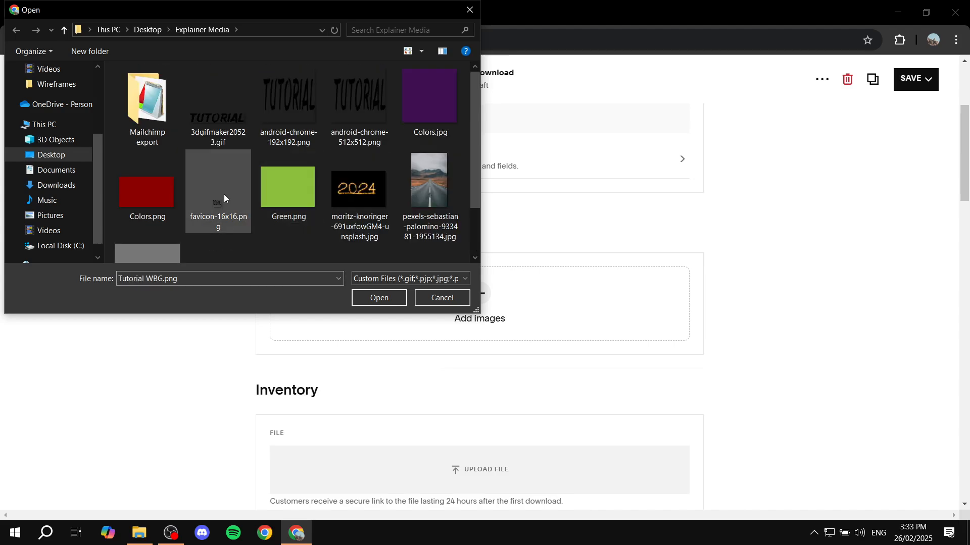
left_click(421, 110, "ctrl")
left_click(162, 186, "ctrl")
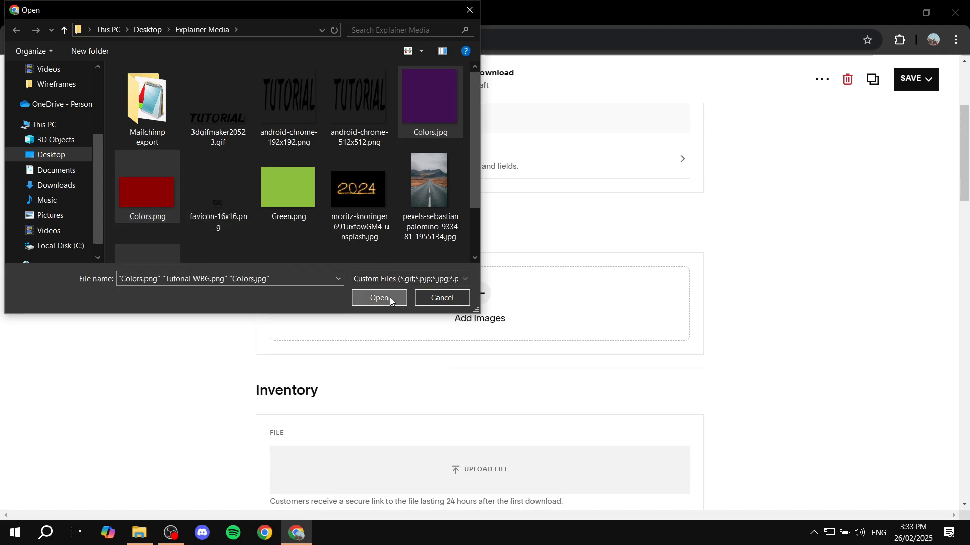
left_click(389, 298)
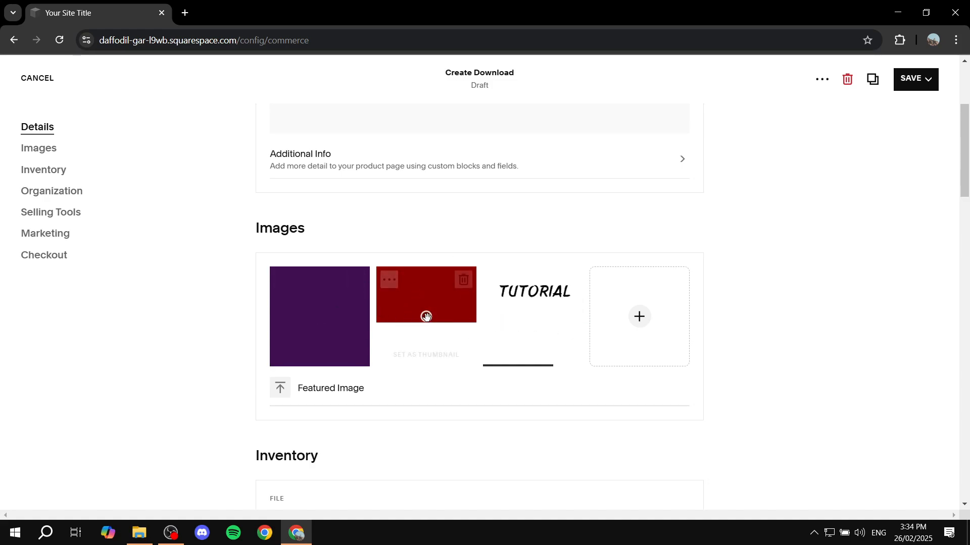
Set the white TUTORIAL image as the product's thumbnail.
left_click_drag(540, 320, 489, 329)
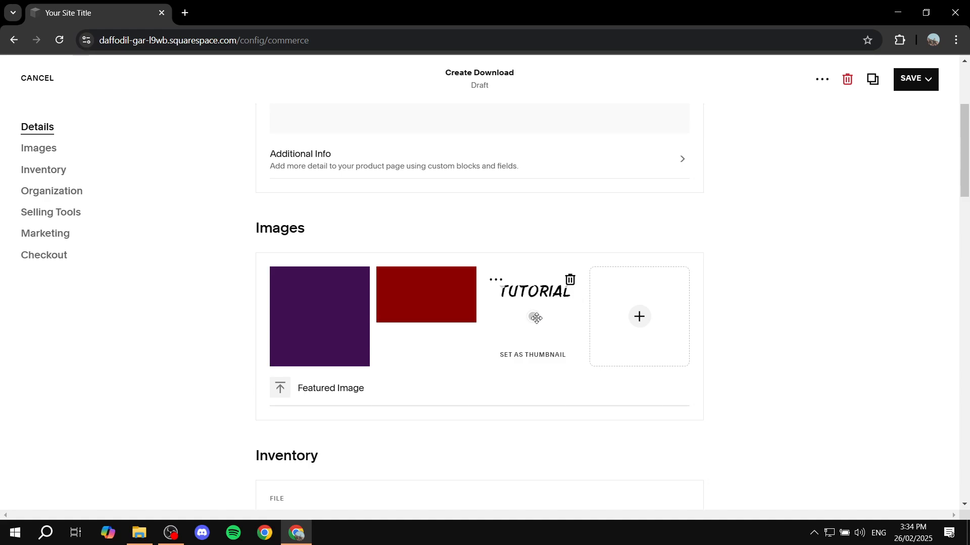
left_click(523, 357)
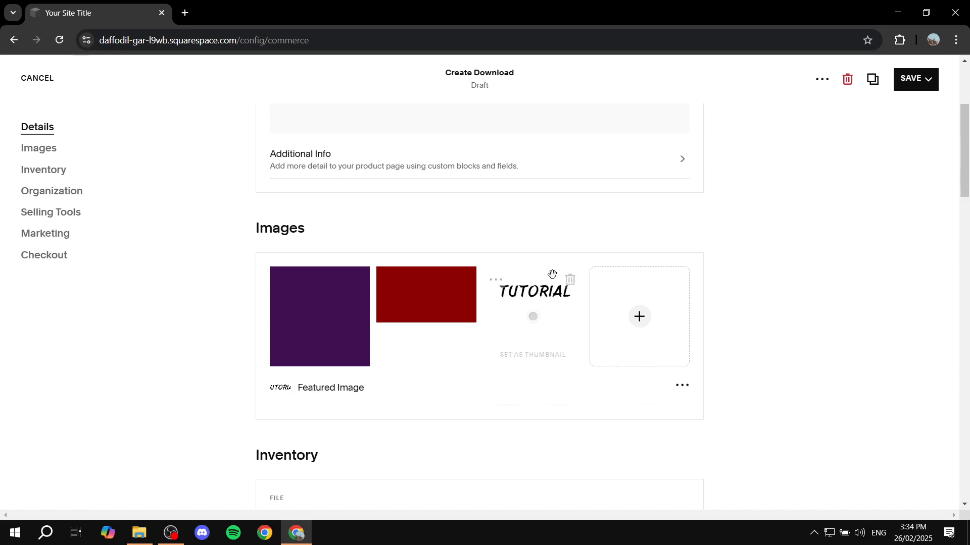
Upload Test.mp4 from the Explainer Media folder as the product's downloadable file in the Inventory section.
scroll(535, 268, "down", 4)
left_click_drag(254, 276, 353, 272)
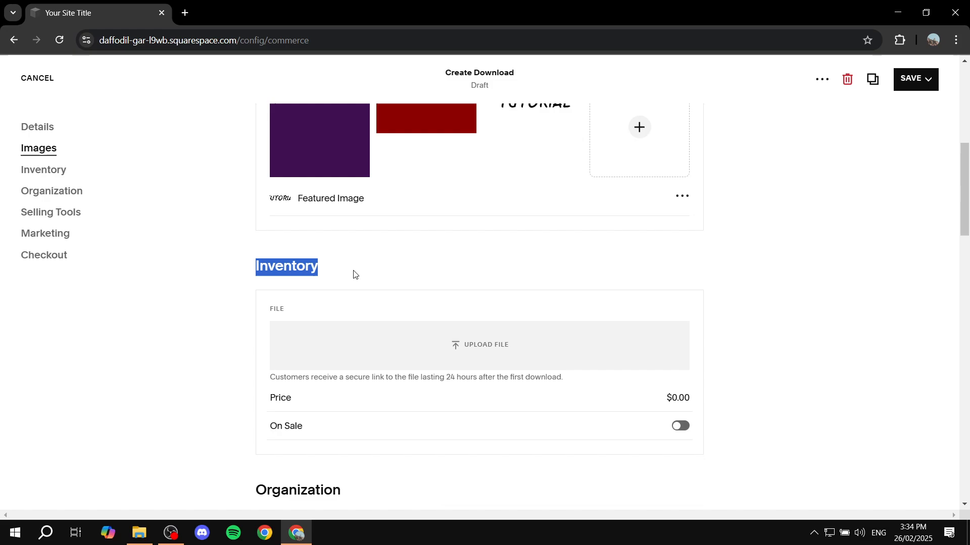
left_click(356, 273)
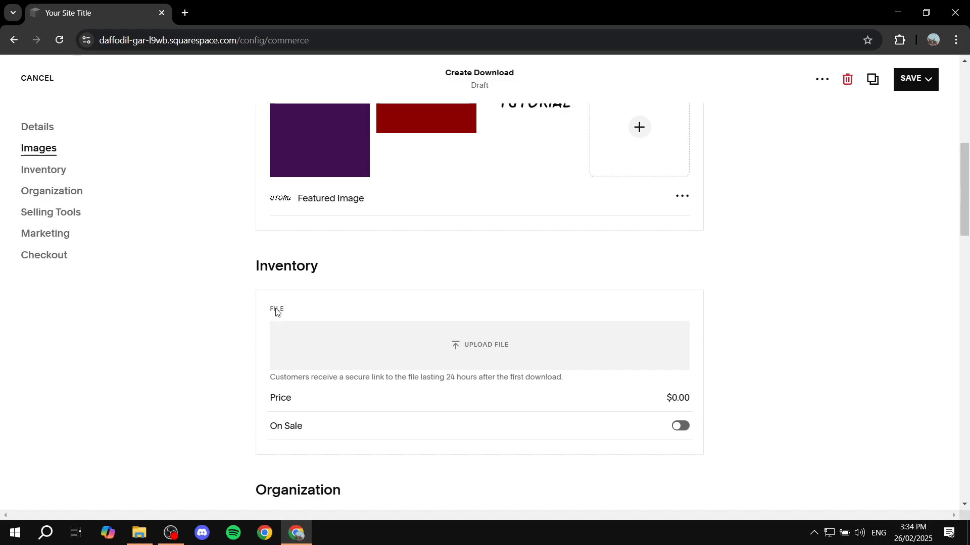
left_click_drag(265, 311, 303, 313)
left_click(304, 313)
left_click(482, 348)
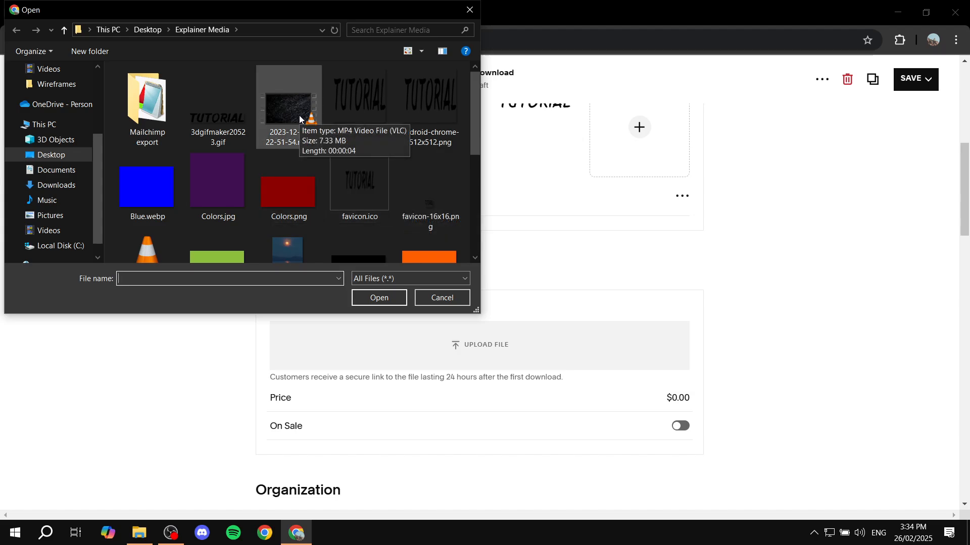
scroll(303, 152, "down", 5)
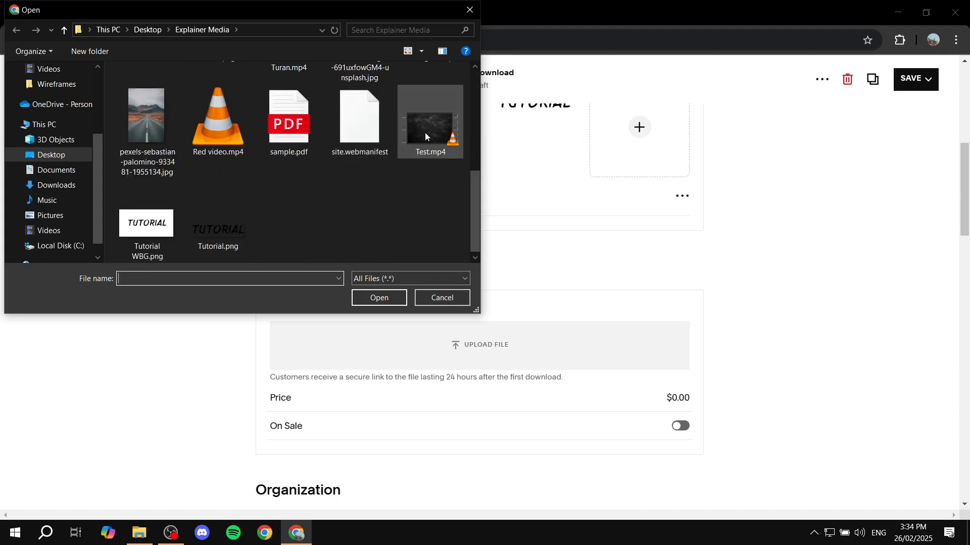
double_click(425, 132)
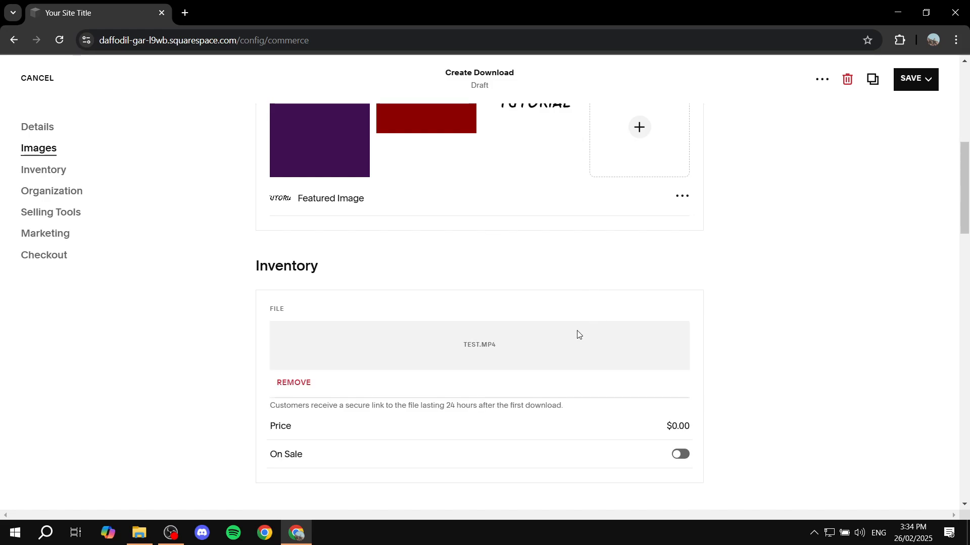
left_click_drag(449, 346, 550, 343)
left_click(551, 344)
left_click_drag(455, 350, 516, 349)
left_click(515, 349)
Set the product's price to $20.00 in the Inventory section.
scroll(521, 340, "down", 1)
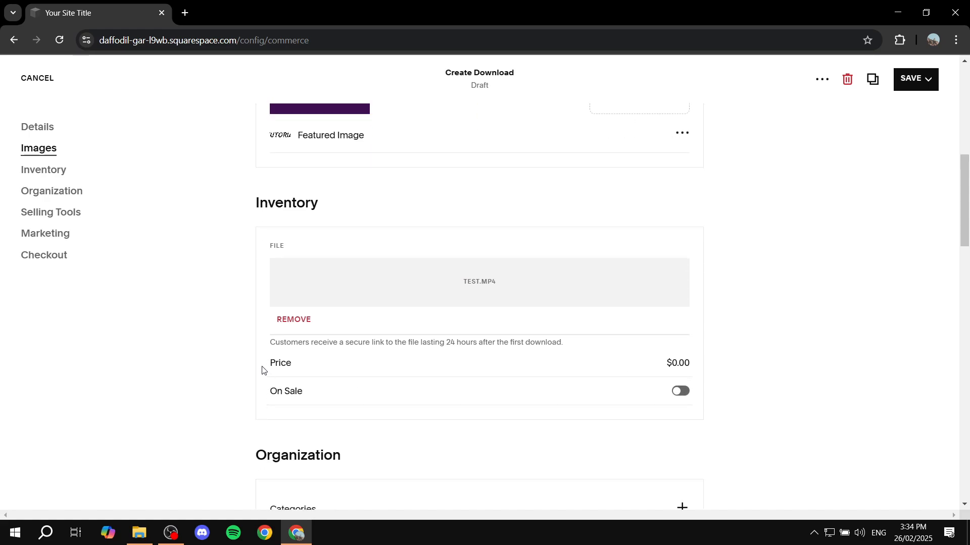
left_click_drag(261, 368, 299, 366)
left_click(299, 366)
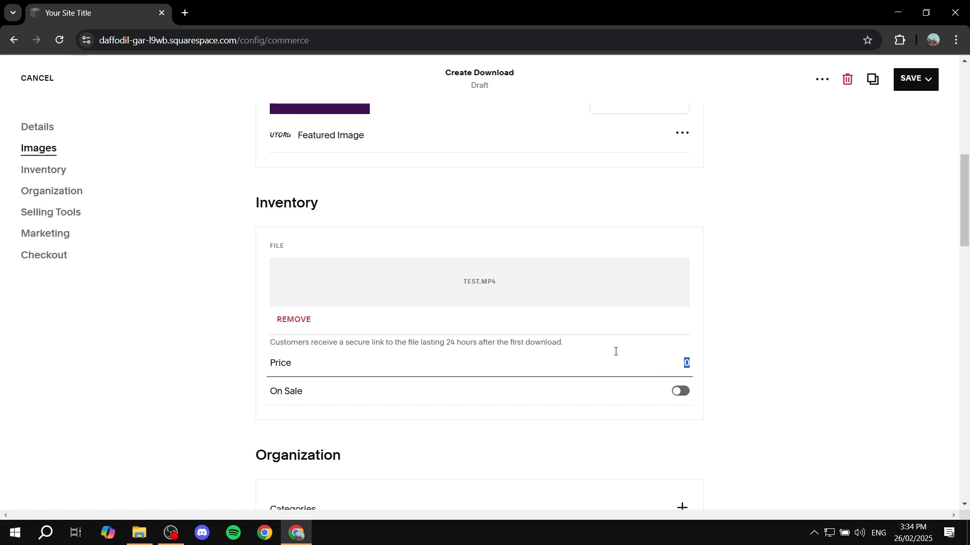
left_click_drag(238, 205, 362, 210)
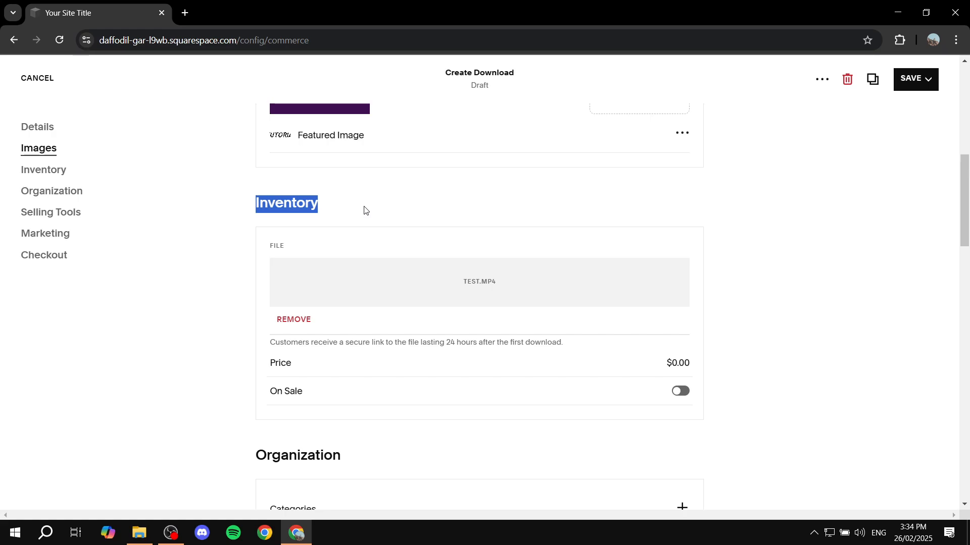
left_click(393, 222)
left_click_drag(267, 368, 395, 362)
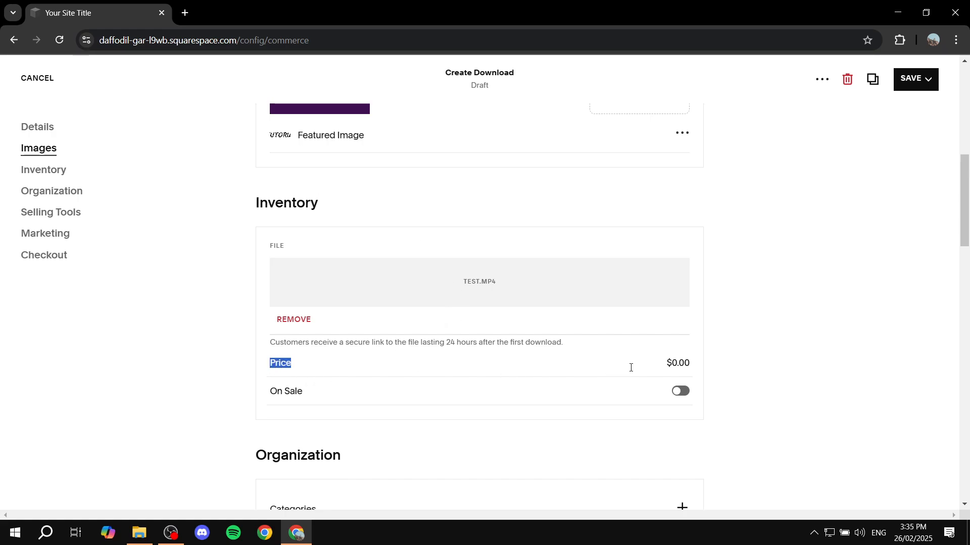
left_click(678, 367)
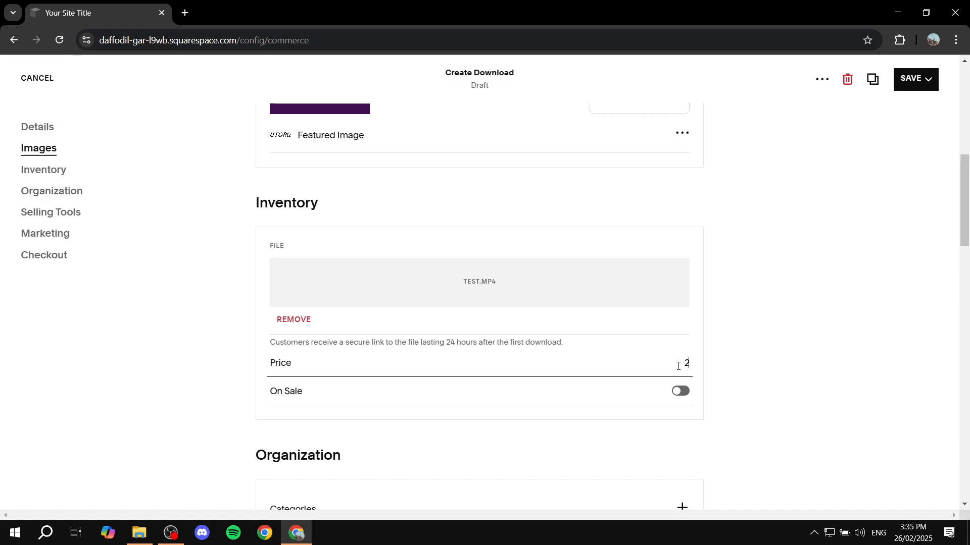
left_click(757, 348)
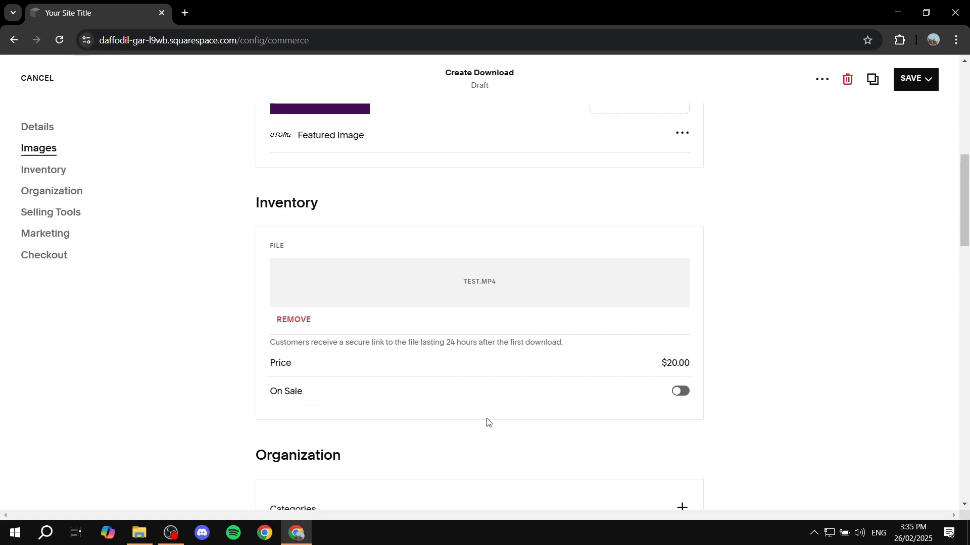
Put the product on sale with a sale price of $15.00.
left_click(684, 392)
scroll(711, 370, "down", 1)
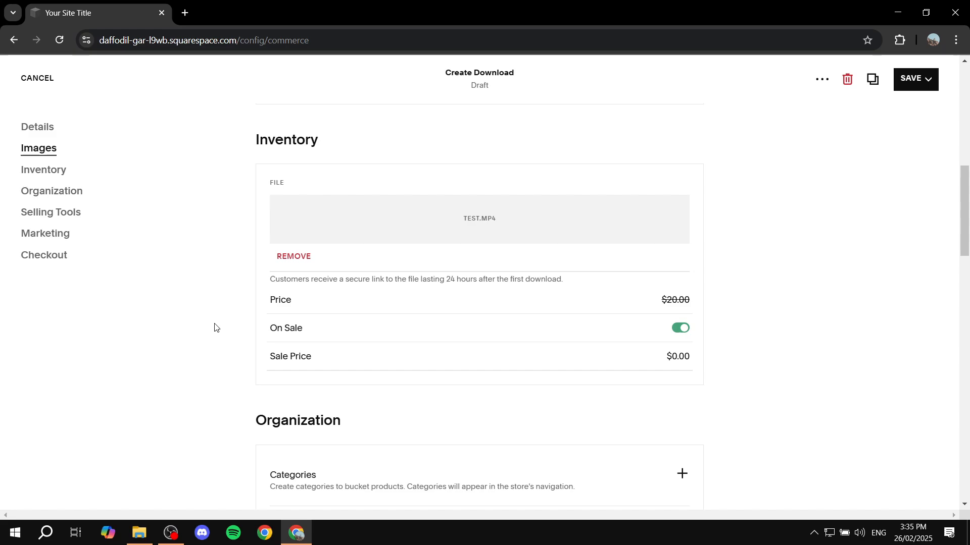
left_click(662, 301)
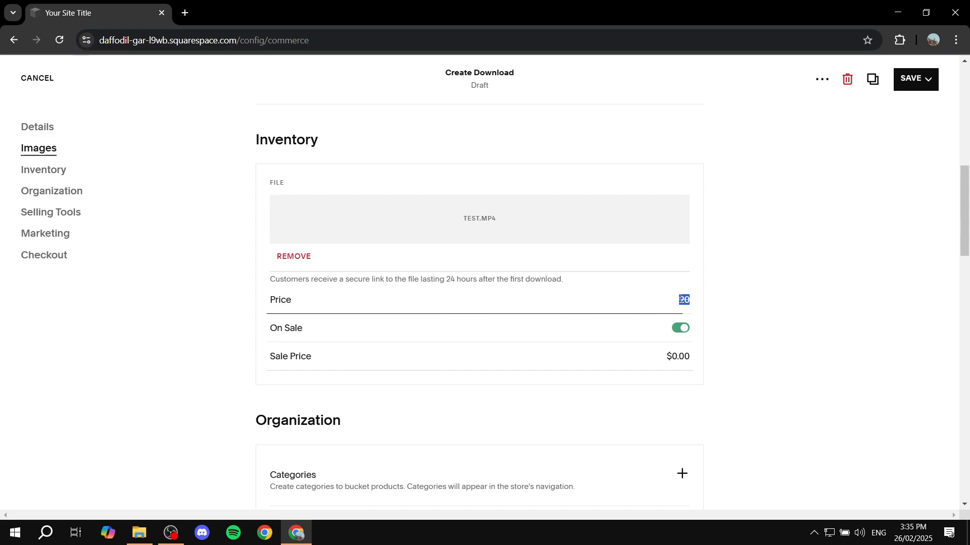
left_click(756, 294)
left_click(675, 358)
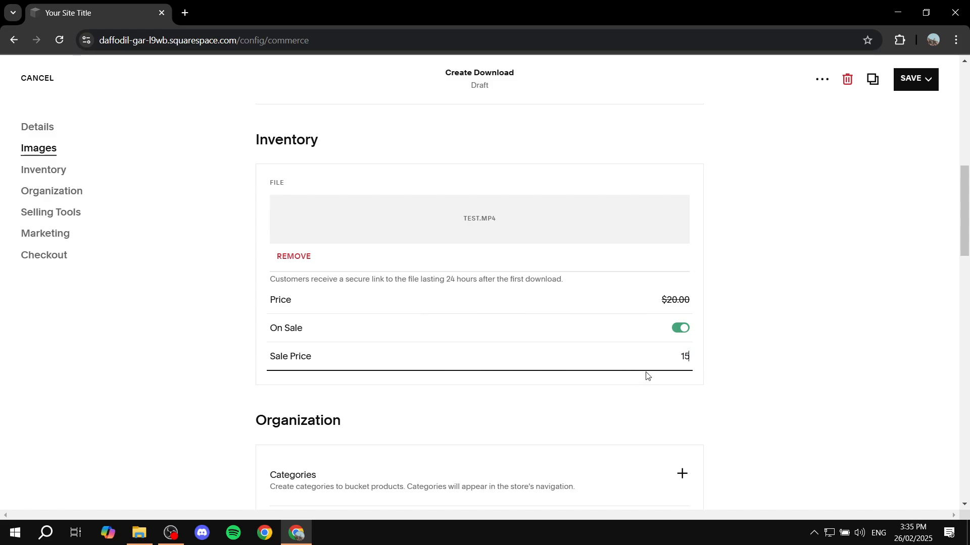
left_click(779, 356)
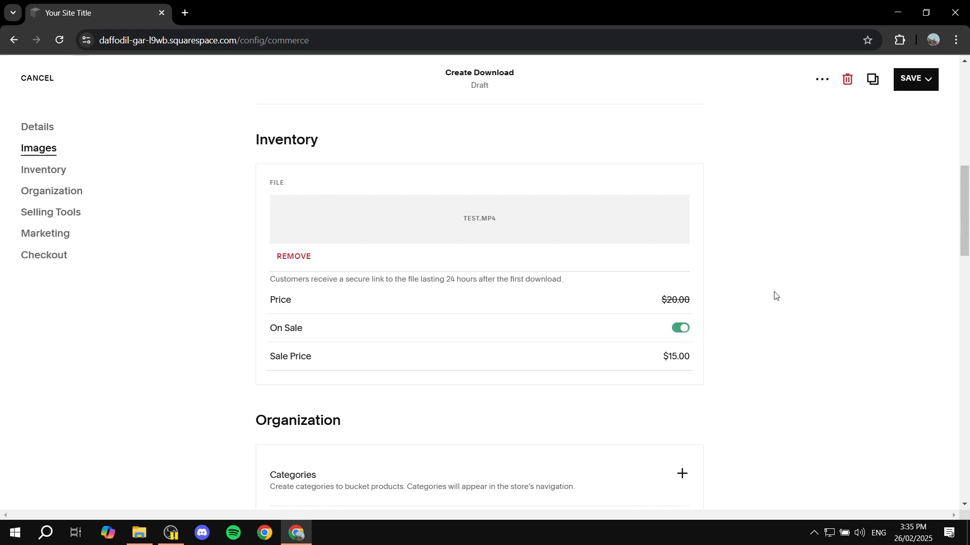
Review the Organization section, reading what the Categories and Tags settings are for.
scroll(774, 288, "down", 5)
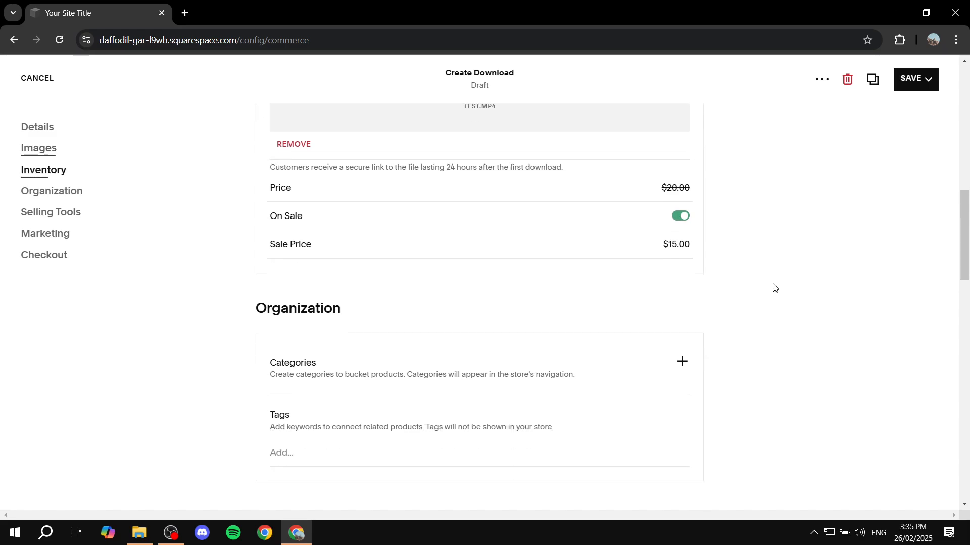
left_click_drag(238, 170, 386, 165)
left_click(386, 165)
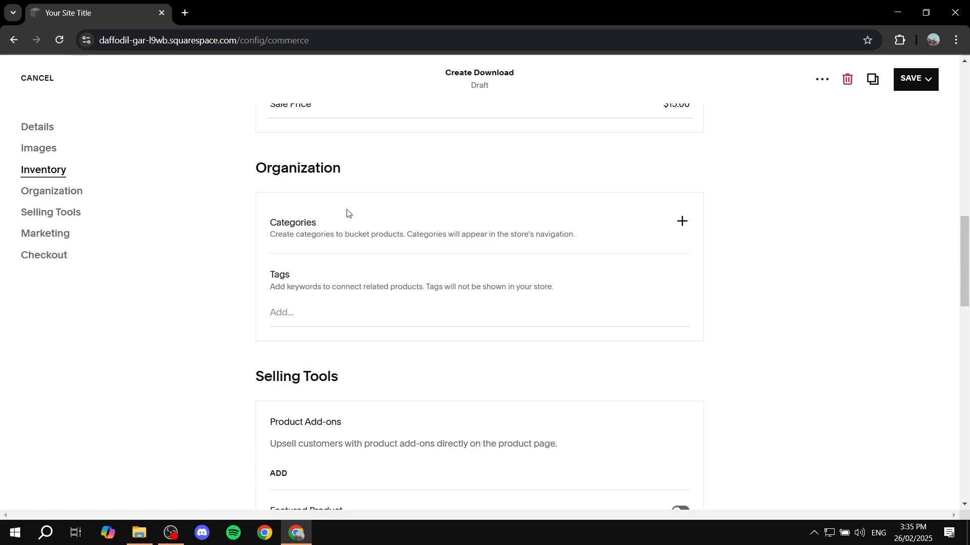
left_click_drag(263, 232, 347, 219)
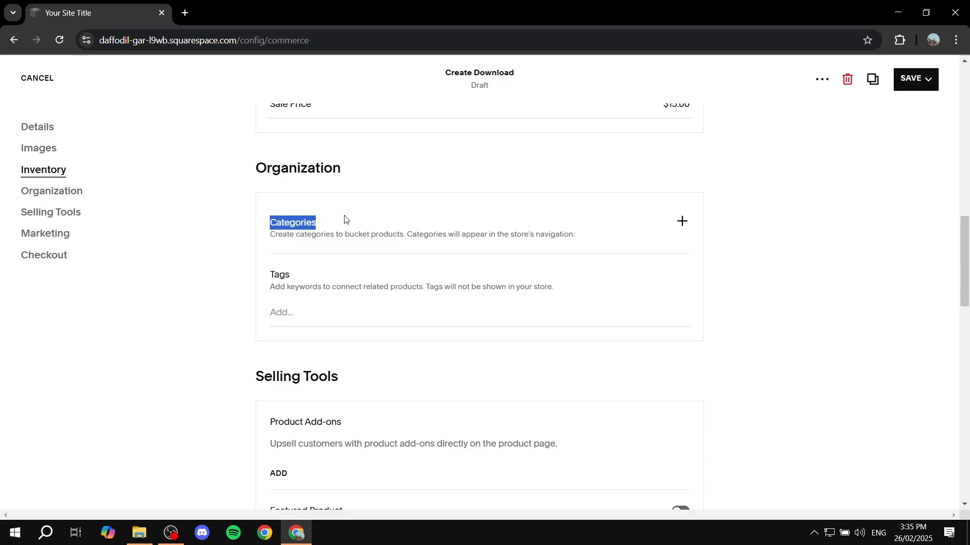
left_click(356, 215)
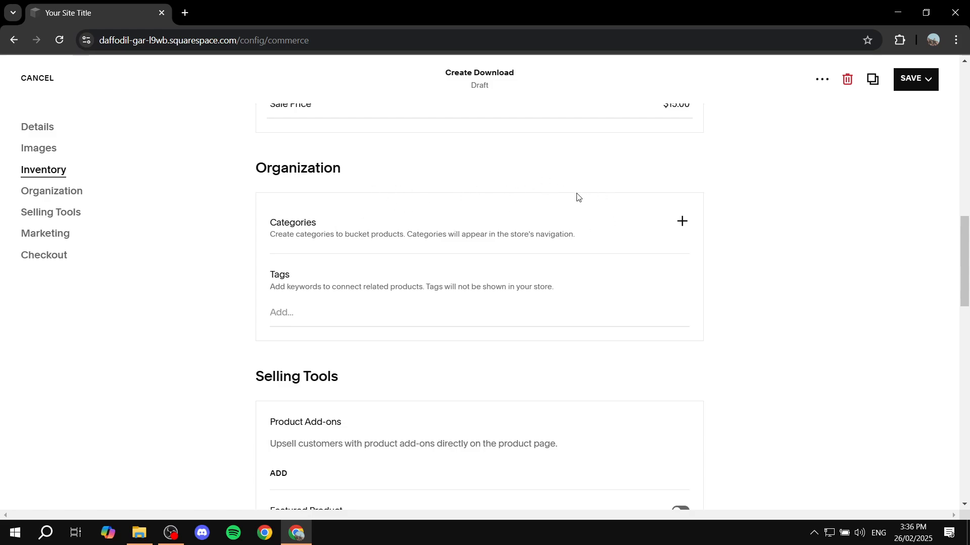
left_click_drag(259, 271, 332, 269)
left_click(332, 269)
left_click_drag(433, 291, 565, 292)
left_click(318, 305)
left_click_drag(278, 298, 283, 284)
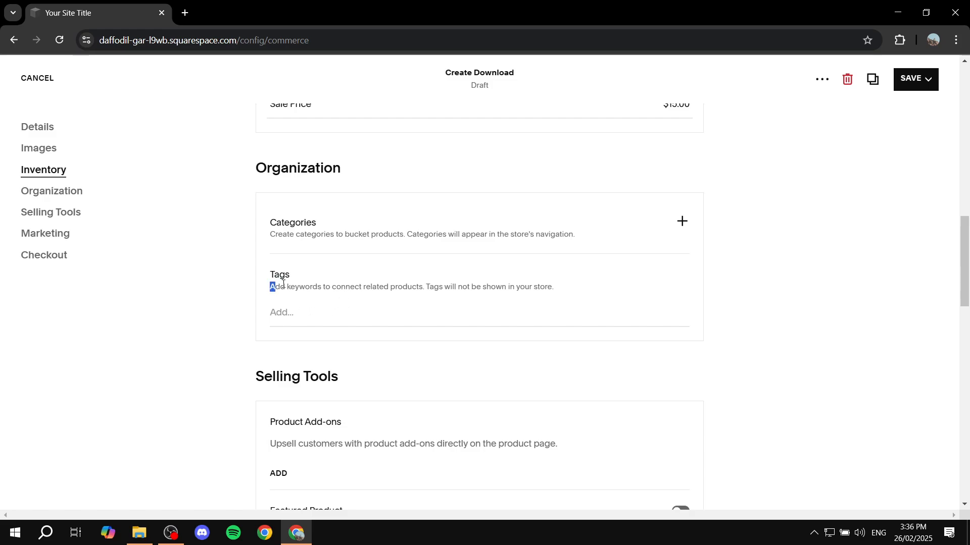
triple_click(566, 282)
left_click(540, 310)
scroll(267, 300, "down", 1)
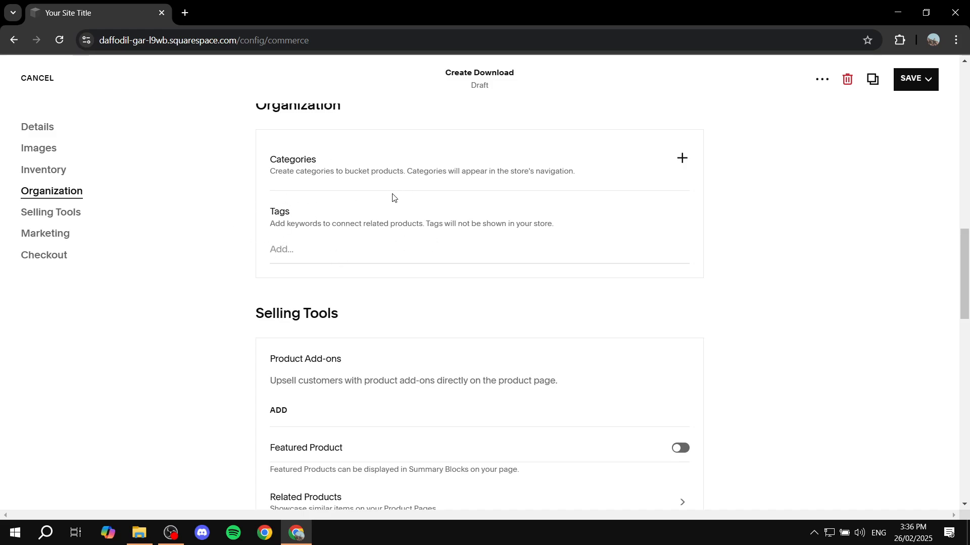
Review the Selling Tools section, focusing on the Product Add-ons option.
scroll(392, 182, "down", 4)
scroll(488, 181, "up", 1)
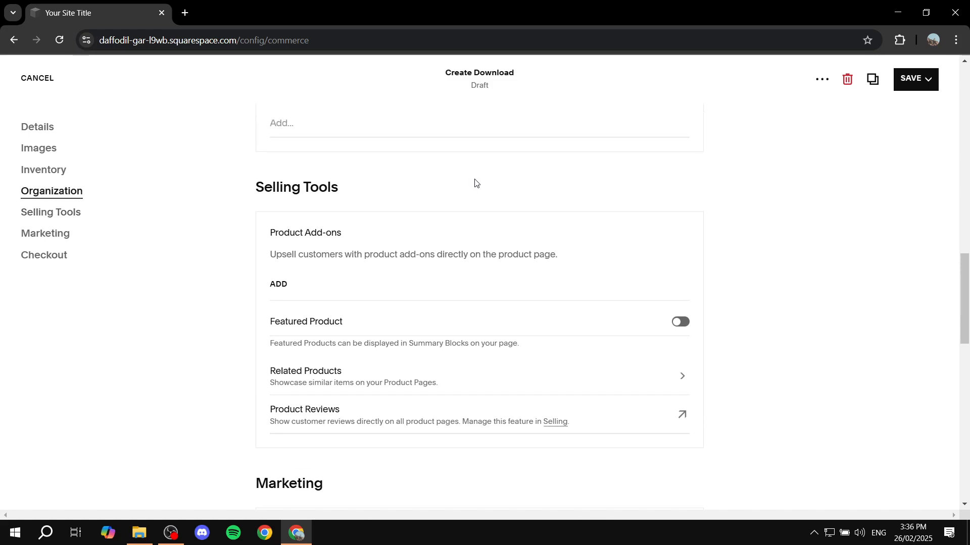
left_click_drag(249, 187, 385, 187)
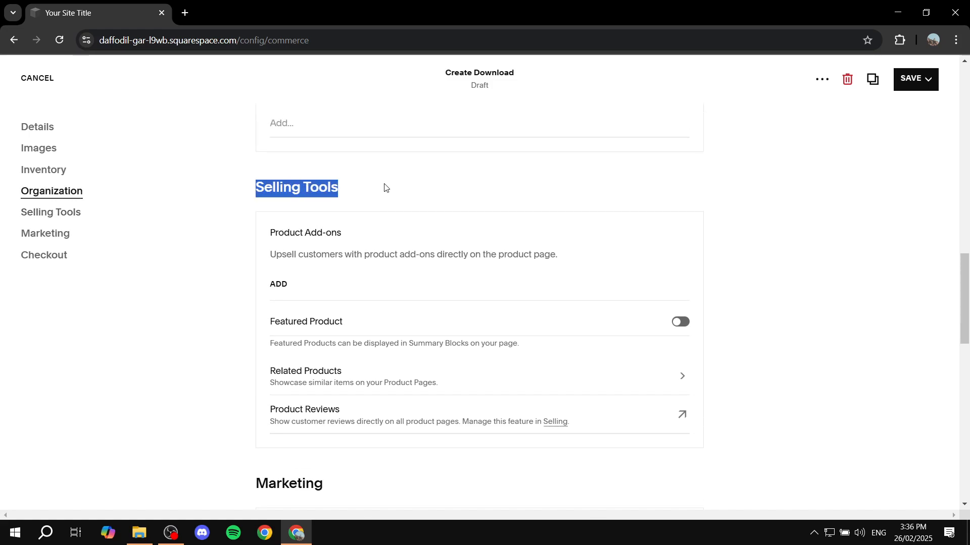
left_click(385, 188)
left_click_drag(269, 232, 368, 234)
left_click(368, 233)
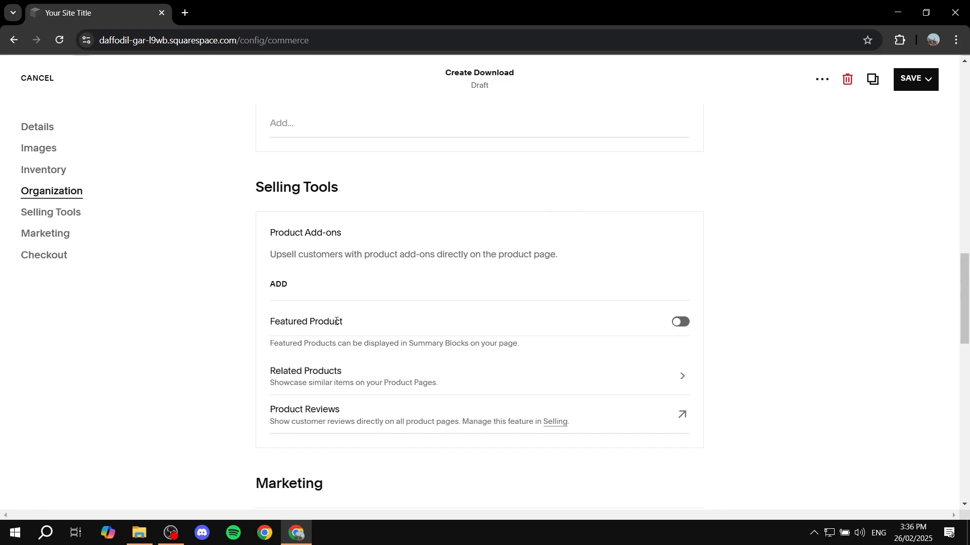
Turn the Featured Product option on and switch it back off.
left_click_drag(278, 324, 354, 321)
left_click(364, 319)
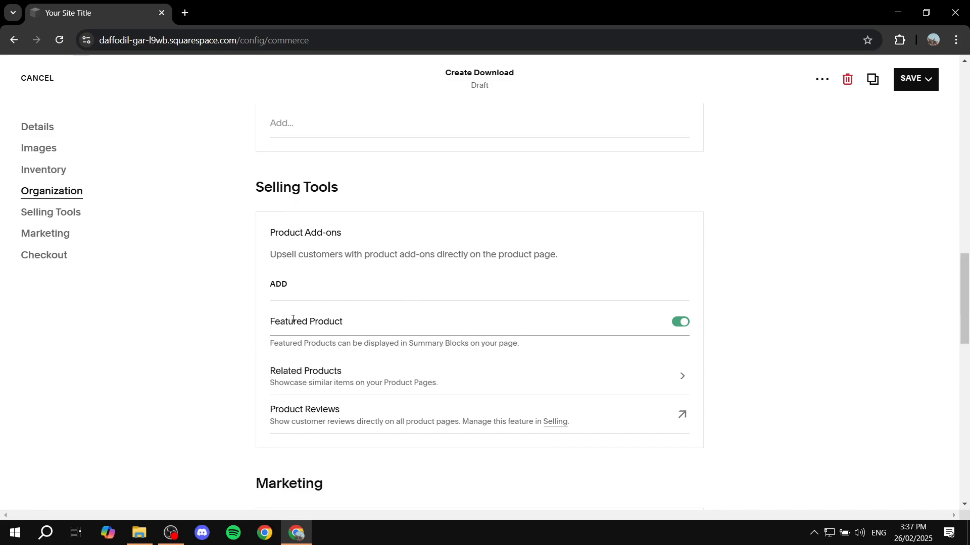
left_click_drag(412, 339, 688, 321)
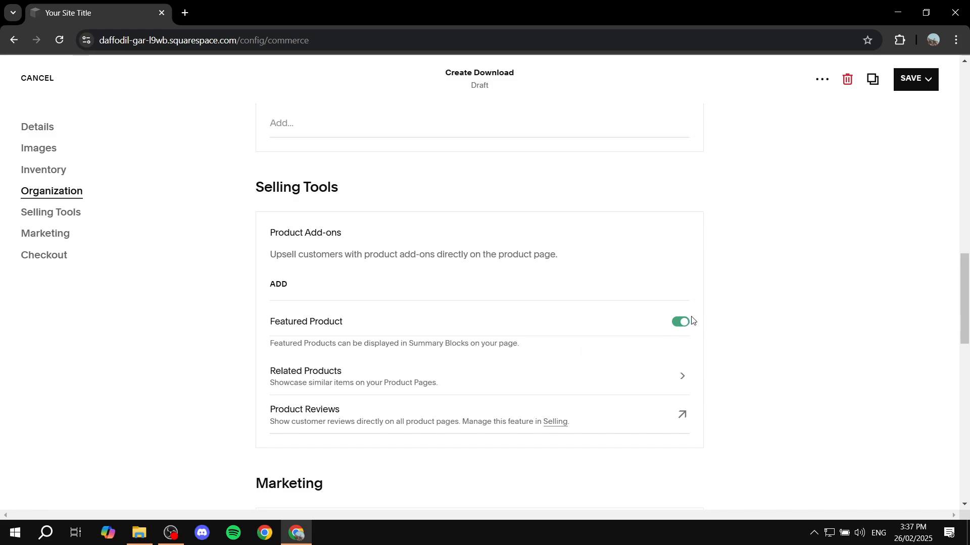
left_click(682, 321)
Examine the Product Reviews option in Selling Tools and read where the feature is managed.
scroll(723, 308, "down", 1)
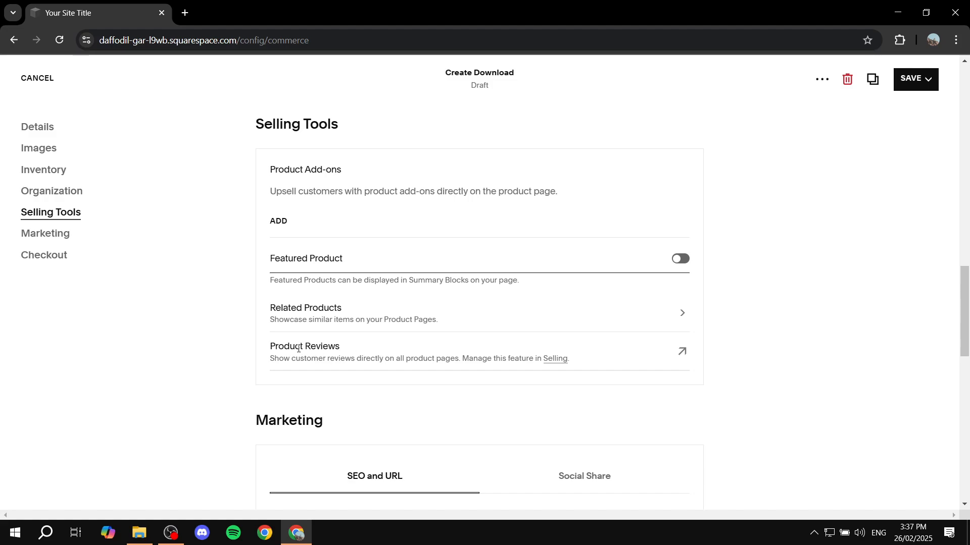
triple_click(385, 348)
left_click(463, 347)
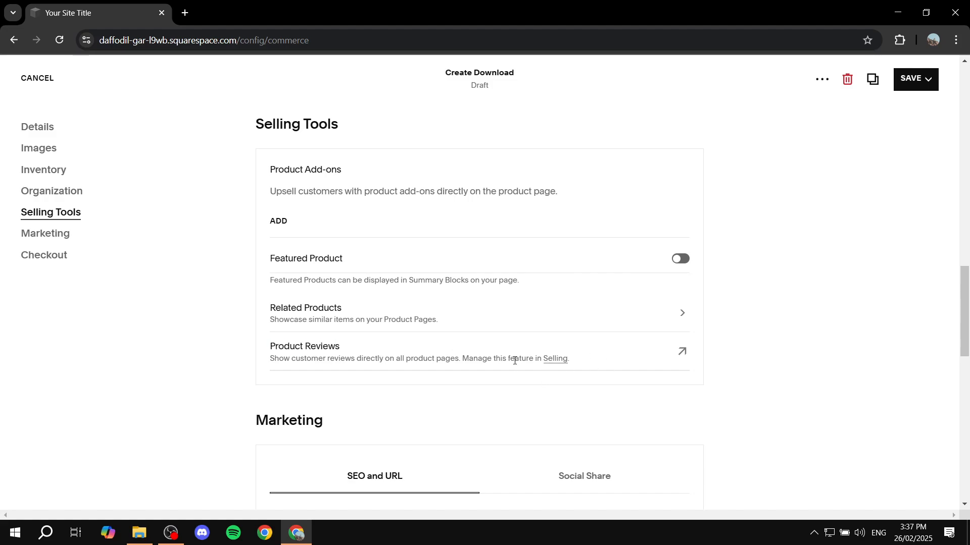
left_click_drag(515, 360, 592, 364)
left_click(554, 387)
scroll(461, 375, "down", 5)
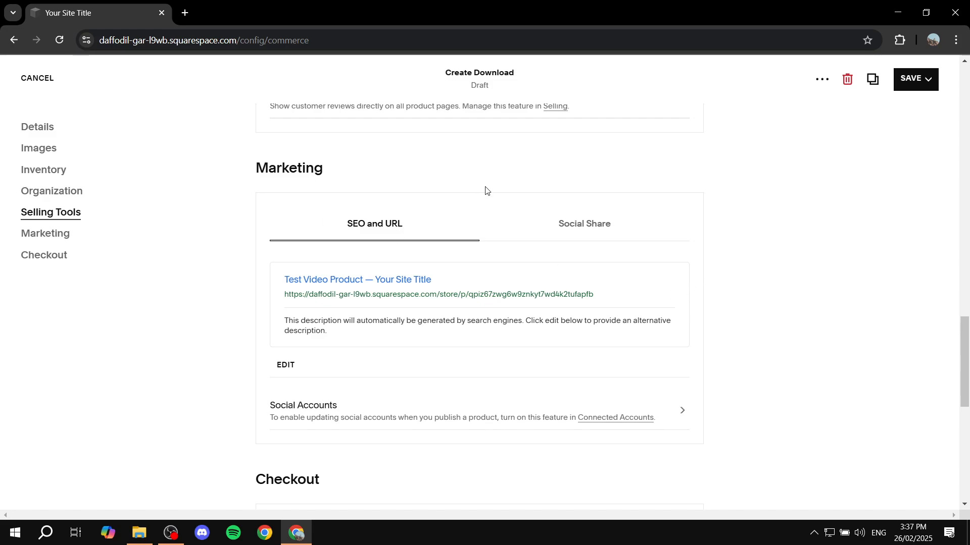
scroll(420, 214, "up", 2)
scroll(459, 239, "down", 2)
left_click_drag(464, 108, 535, 109)
left_click(646, 168)
scroll(470, 187, "up", 2)
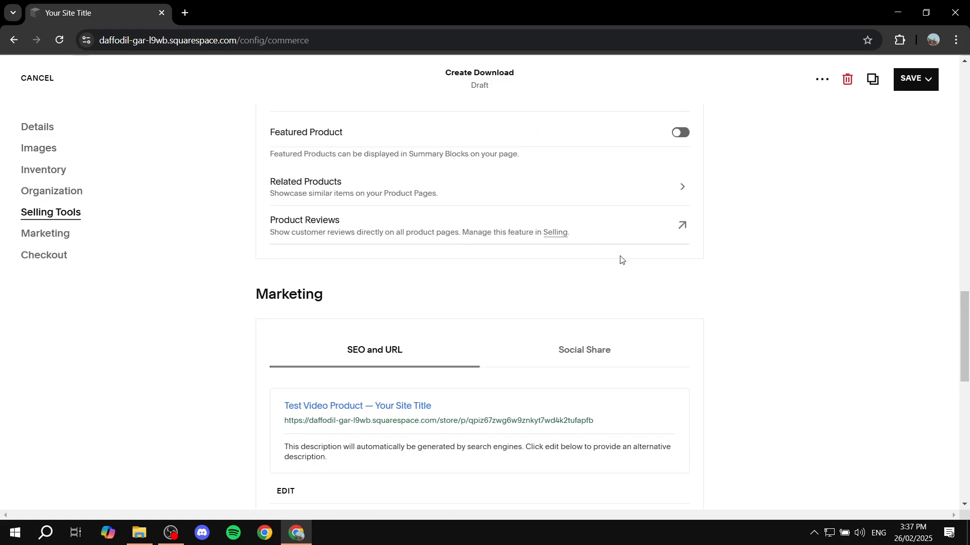
scroll(489, 226, "down", 1)
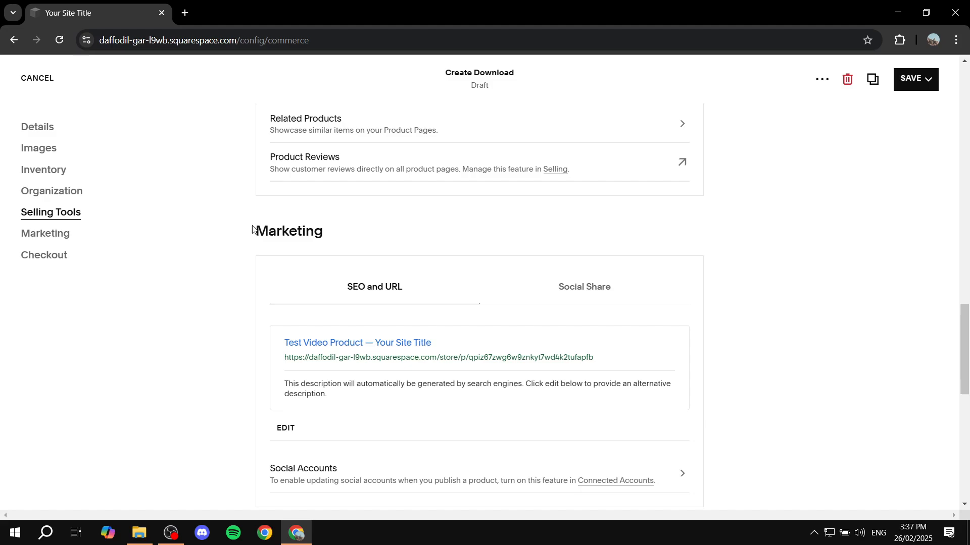
Examine the URL, SEO title and SEO description fields in the product's Marketing settings, then cancel out of them.
left_click_drag(253, 230, 359, 228)
left_click(359, 227)
scroll(359, 230, "down", 1)
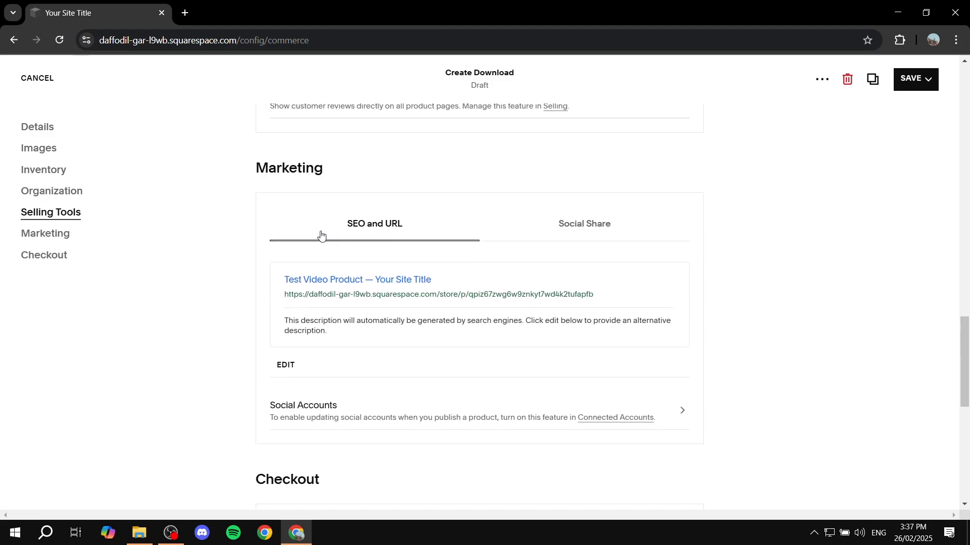
left_click(287, 370)
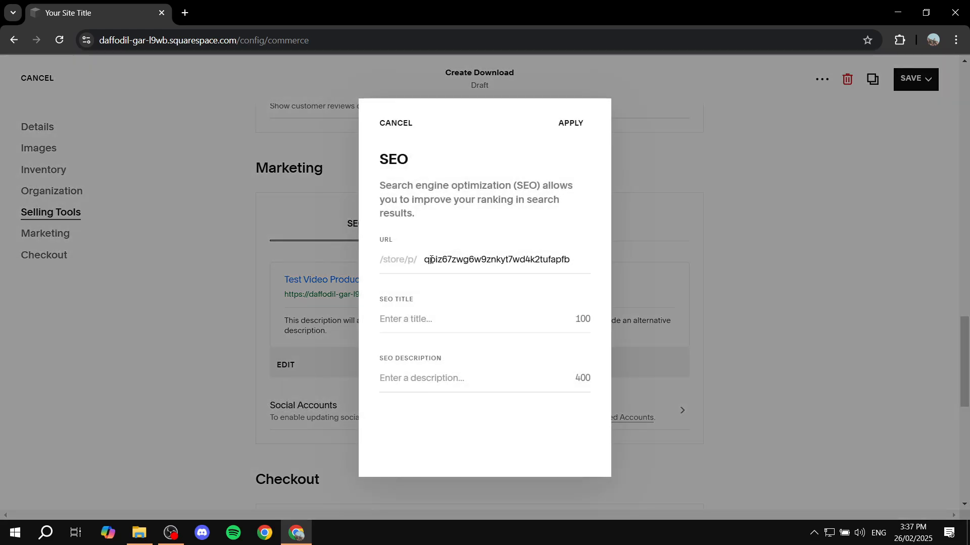
left_click_drag(550, 259, 554, 259)
left_click(485, 318)
left_click_drag(414, 298, 354, 296)
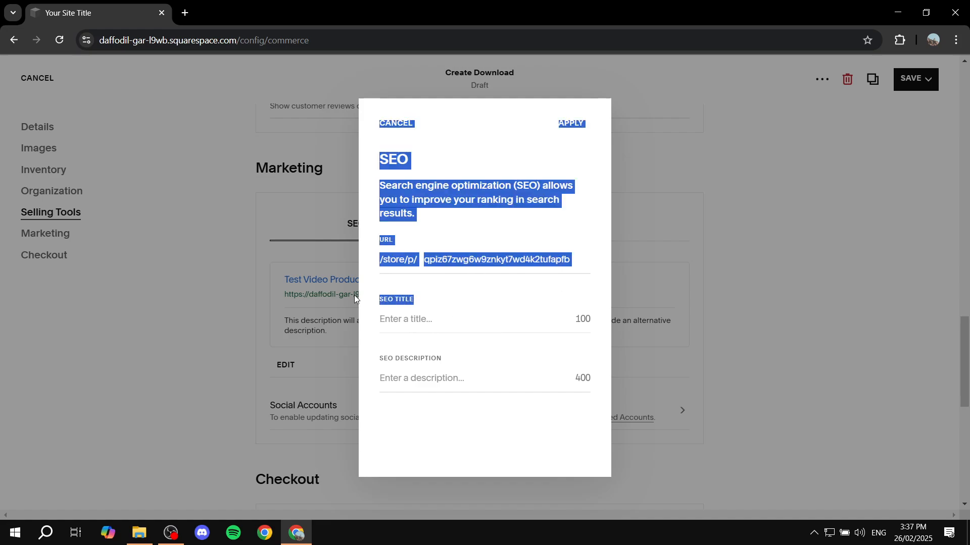
left_click(434, 303)
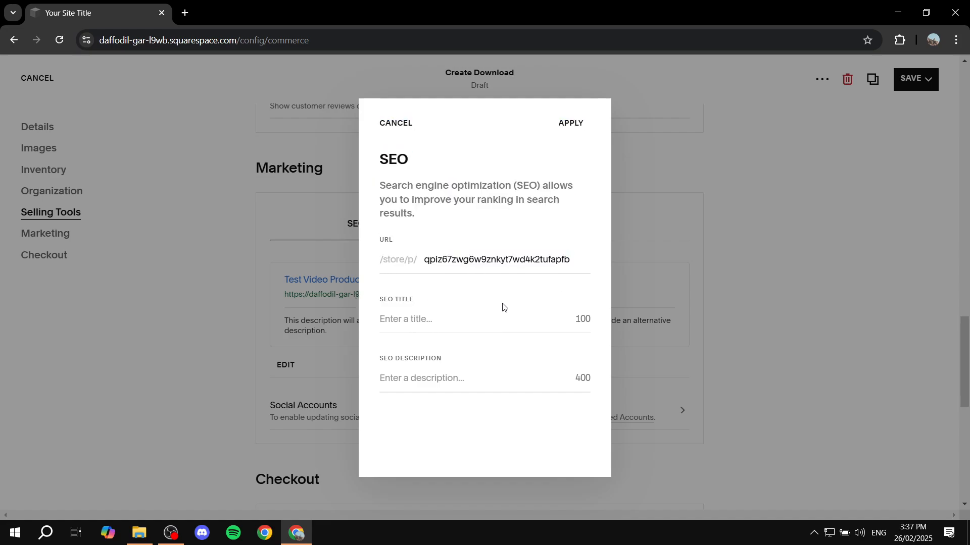
left_click_drag(459, 362, 343, 360)
left_click(466, 360)
left_click_drag(386, 305, 422, 303)
left_click(423, 303)
left_click(396, 123)
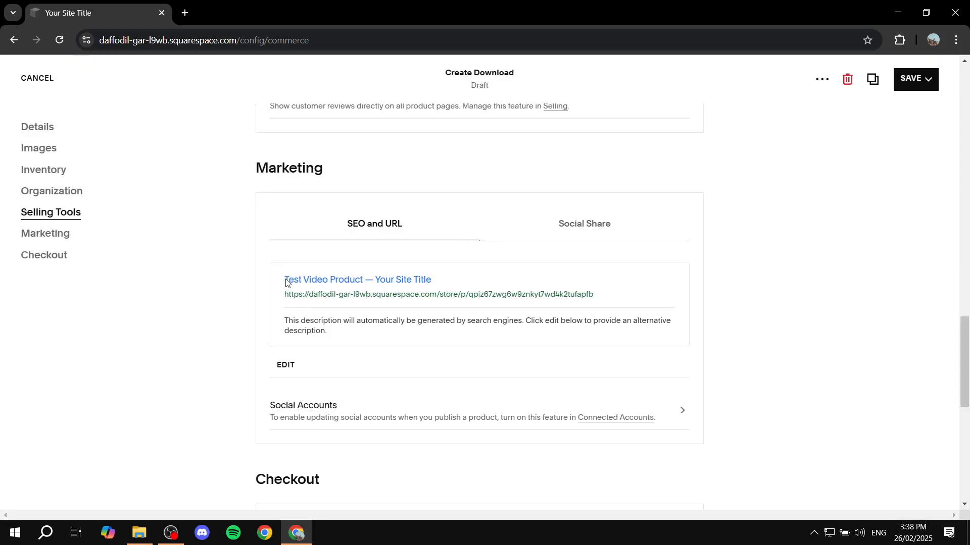
Read the product's search result preview in the Marketing section, including its title, URL and description text.
left_click_drag(286, 283, 496, 336)
left_click(495, 336)
left_click_drag(290, 286, 370, 340)
left_click(370, 340)
left_click_drag(276, 287, 448, 281)
left_click(318, 321)
left_click_drag(279, 322, 345, 339)
left_click(346, 339)
scroll(346, 335, "down", 4)
Enable a custom purchase button in the Checkout section and set its label to "Download This Video!".
left_click_drag(248, 299, 359, 298)
left_click(375, 297)
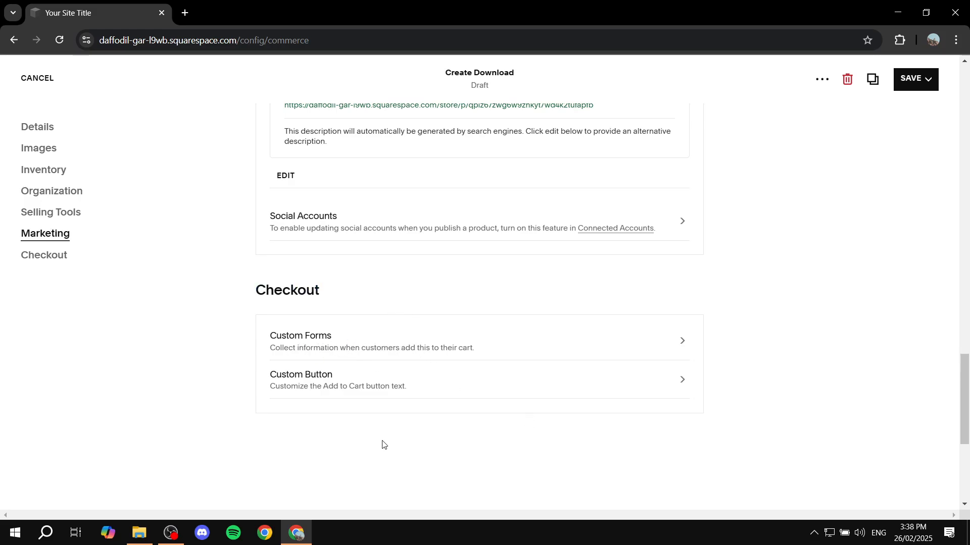
left_click(412, 387)
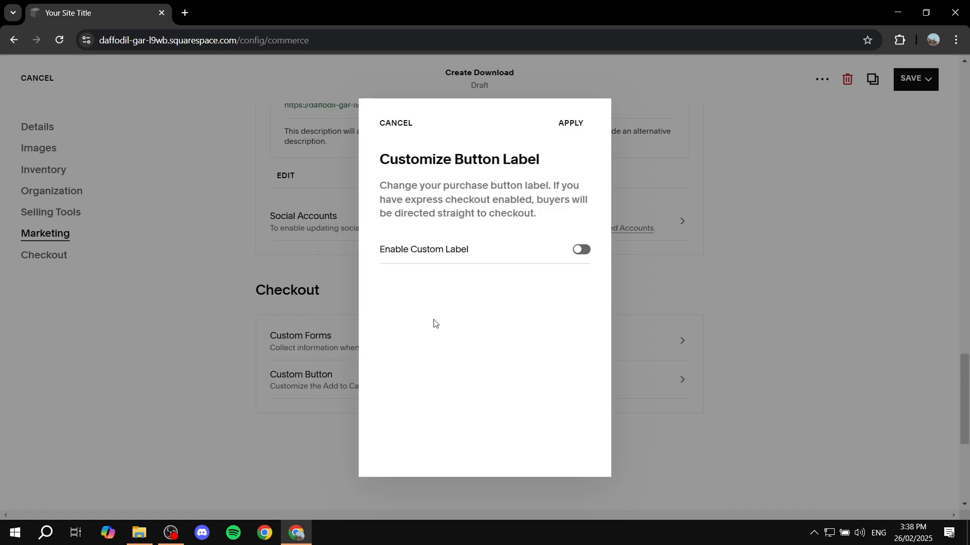
left_click(580, 251)
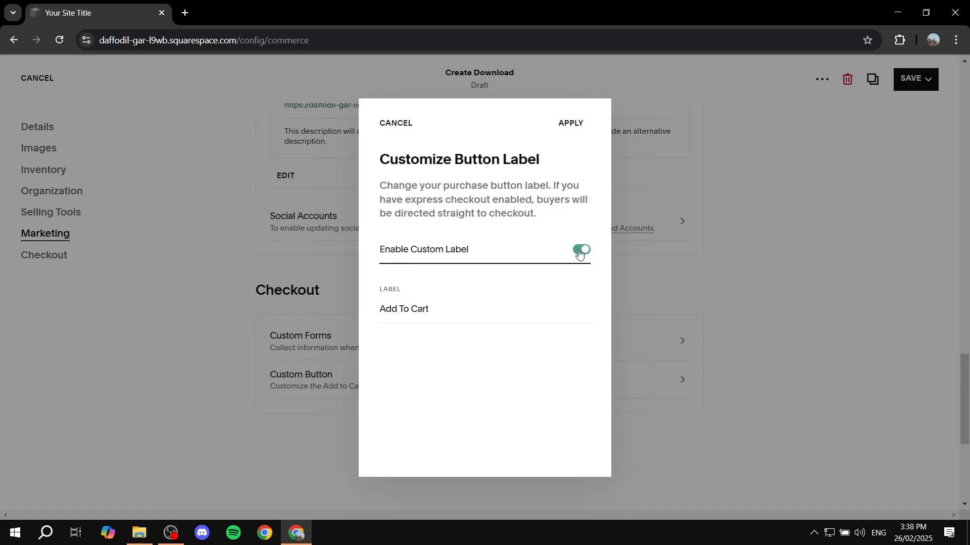
triple_click(461, 313)
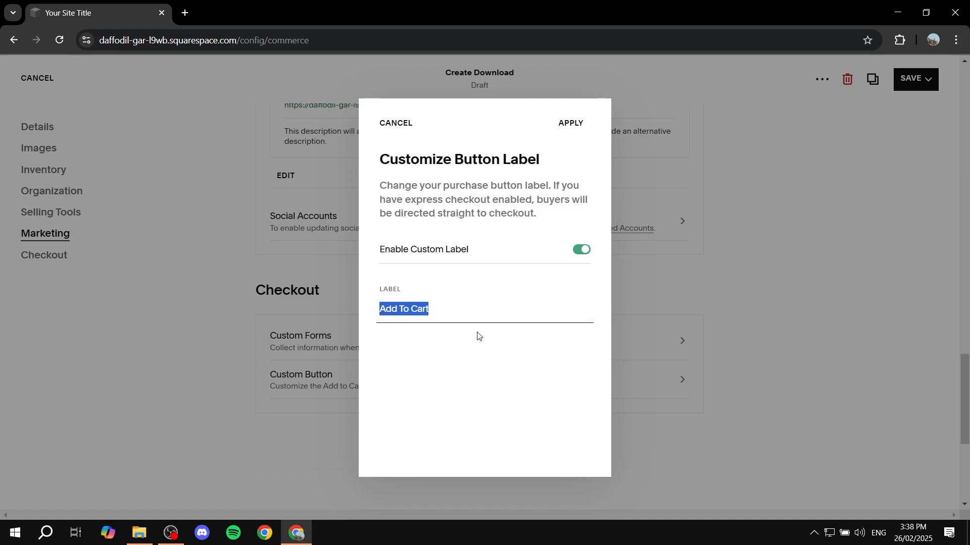
type("Pur")
key("BackSpace")
key("BackSpace")
key("BackSpace")
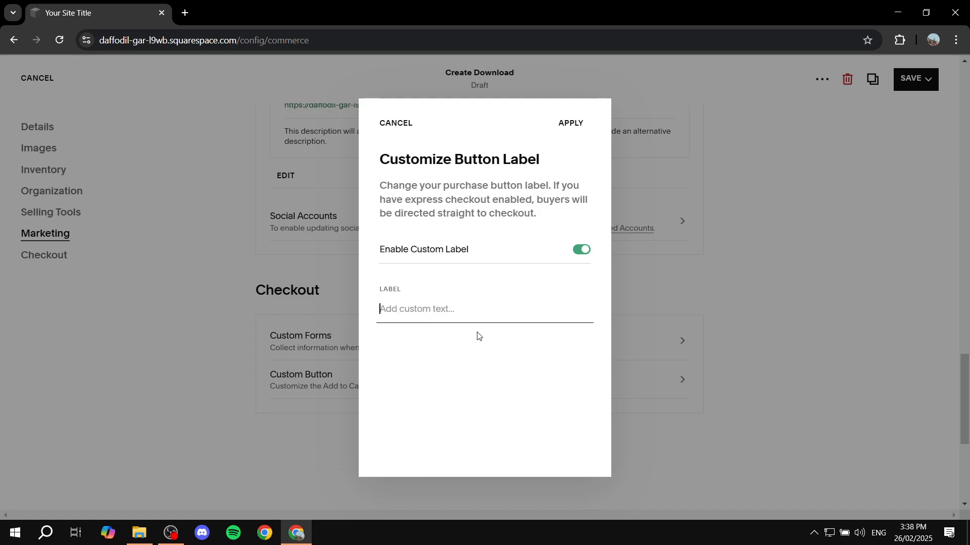
type("Download This Video!")
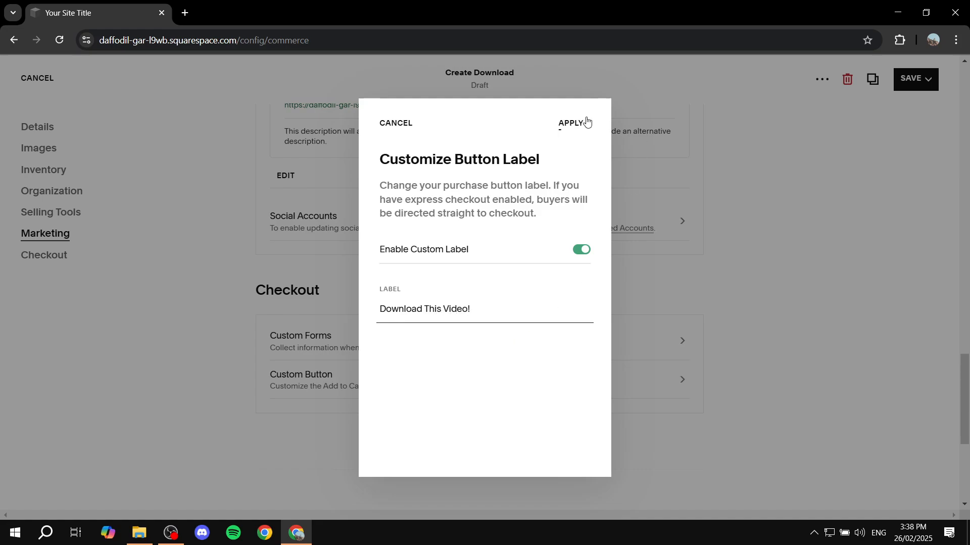
left_click(574, 127)
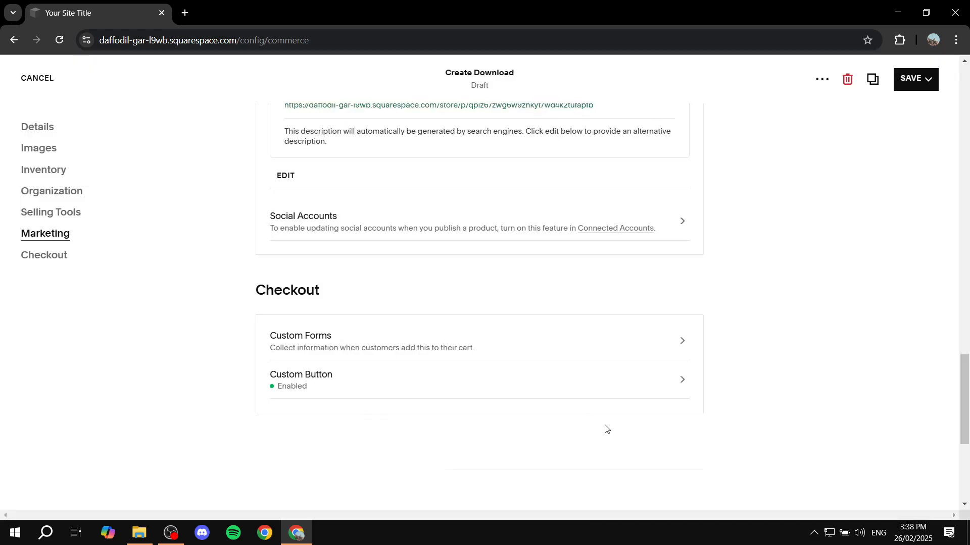
Save the download product without publishing or scheduling it.
scroll(858, 222, "up", 20)
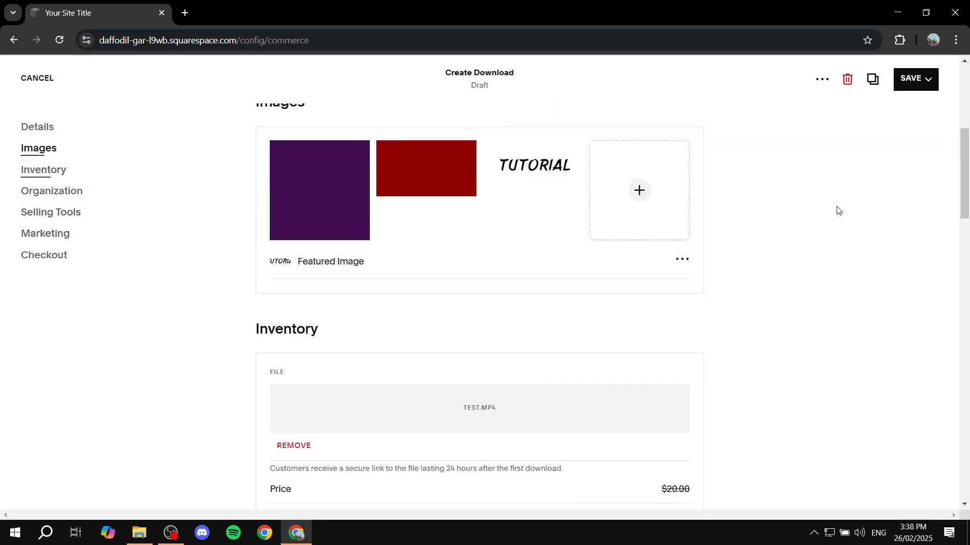
left_click(925, 77)
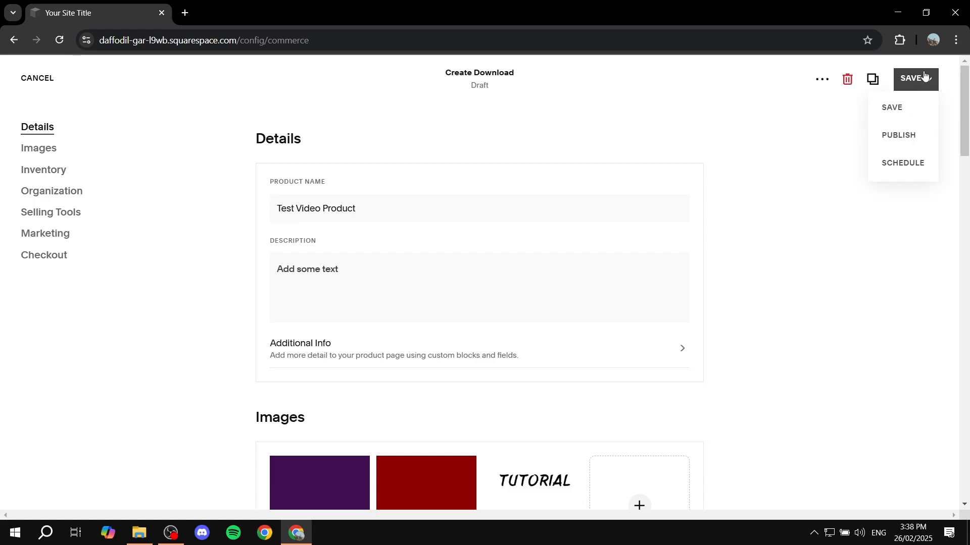
left_click(907, 107)
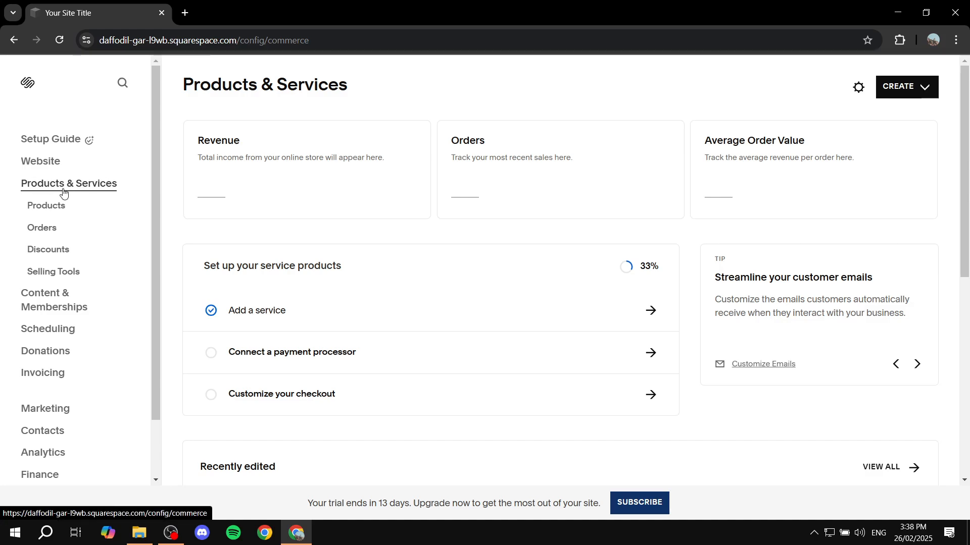
Set the visibility of Test Video Product to Public in the list of download products.
left_click(59, 213)
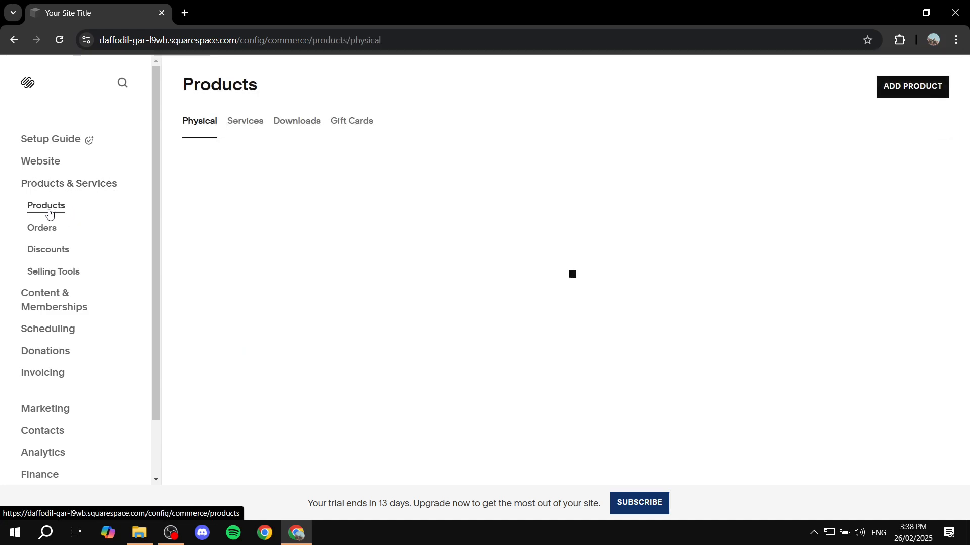
left_click(297, 126)
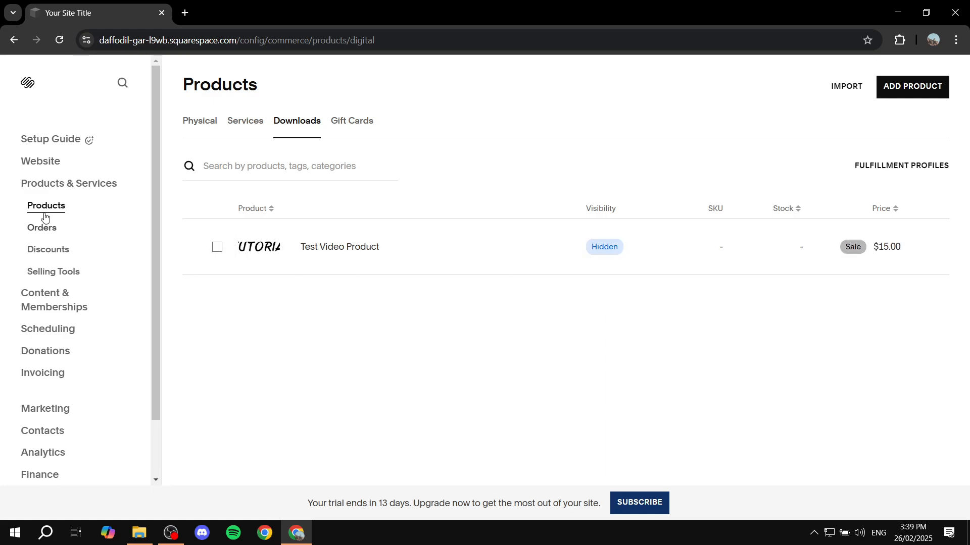
left_click_drag(585, 208, 636, 205)
left_click(636, 205)
left_click(615, 248)
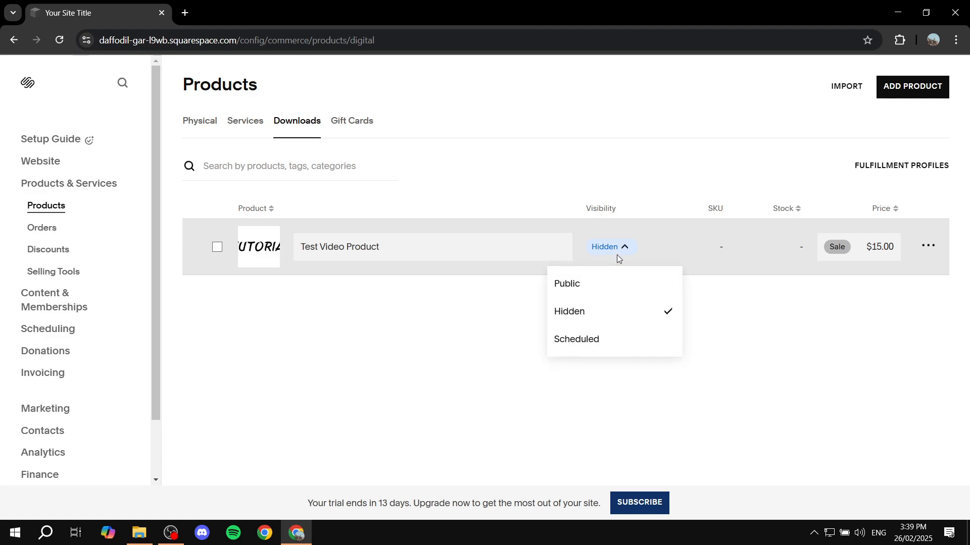
left_click(572, 285)
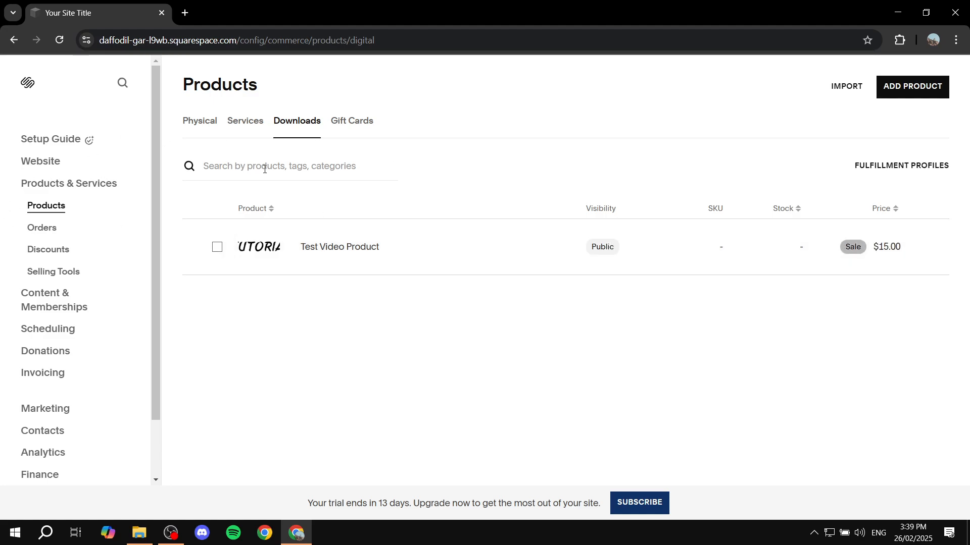
Open the website's Home page for editing and add a blank section between the banner and the contact section.
left_click(38, 162)
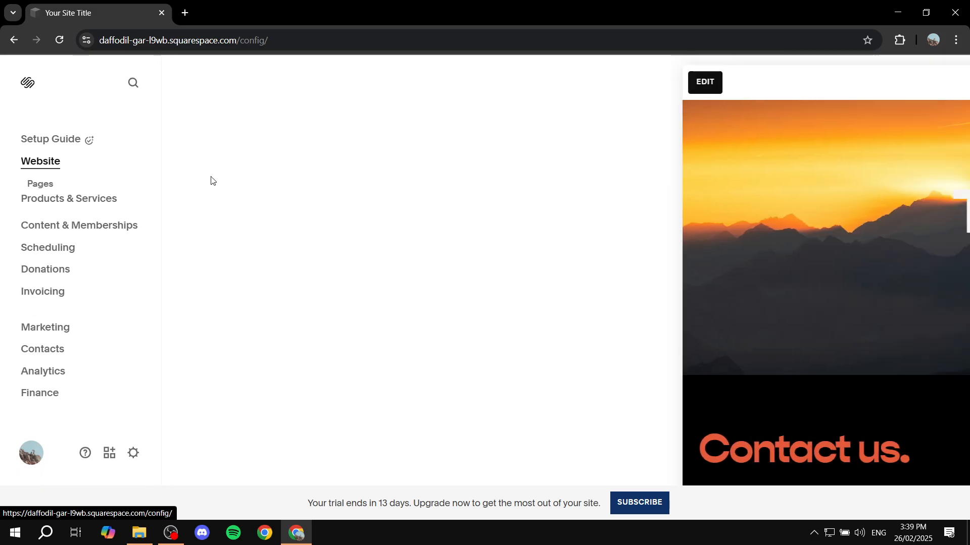
scroll(524, 221, "down", 20)
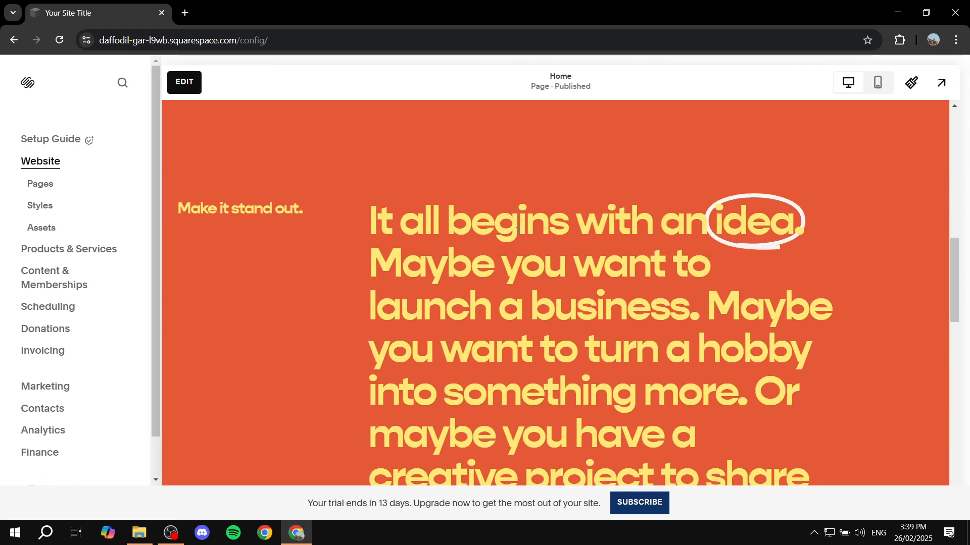
scroll(514, 236, "up", 10)
scroll(505, 236, "up", 10)
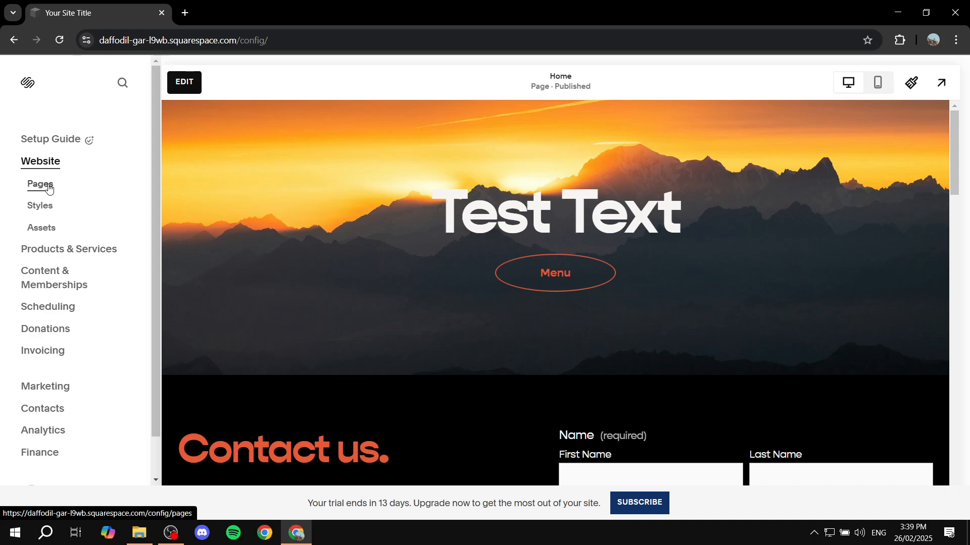
scroll(601, 217, "down", 8)
scroll(601, 216, "up", 8)
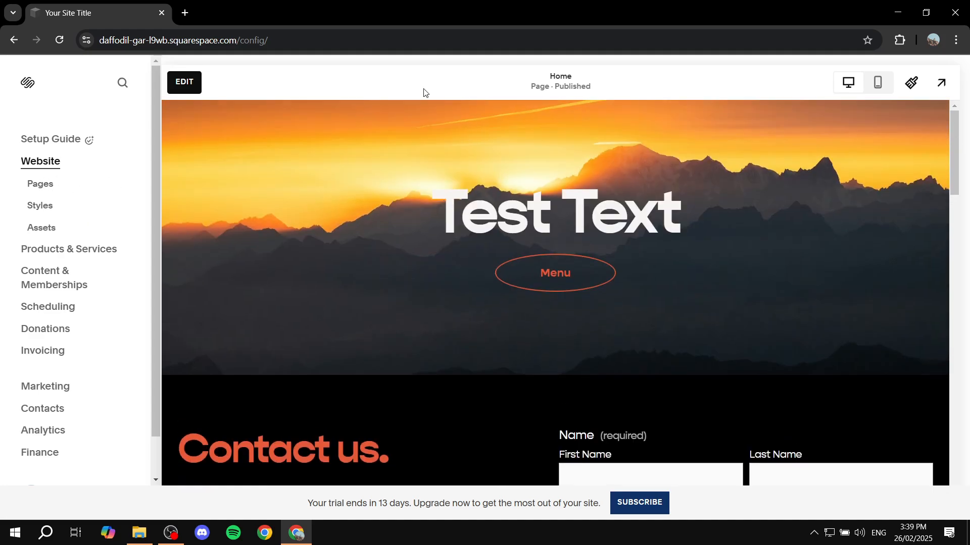
left_click(192, 84)
left_click(185, 82)
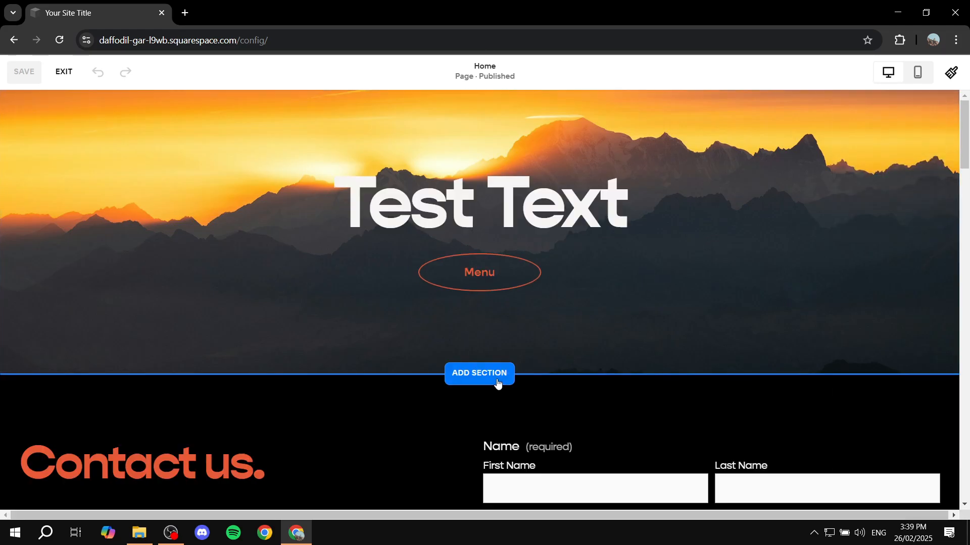
left_click(470, 378)
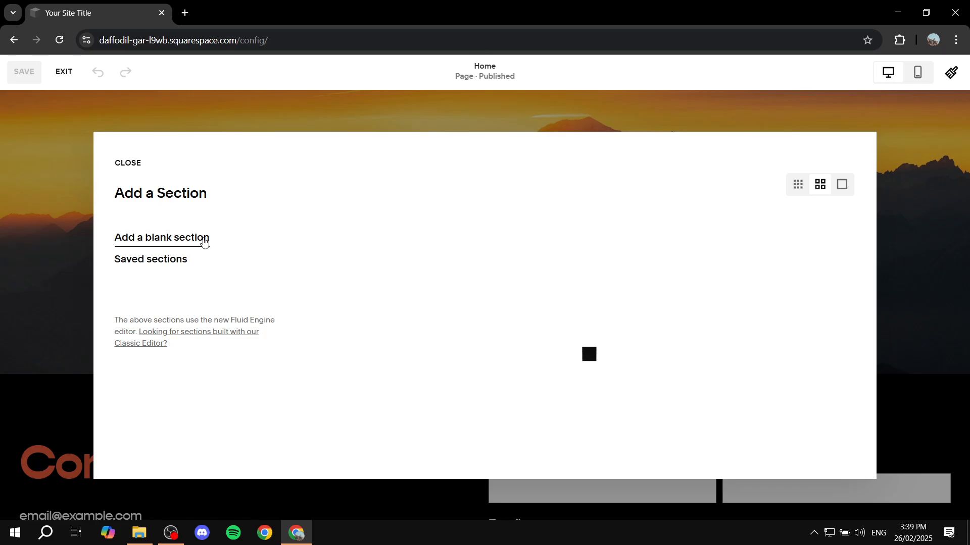
left_click(173, 239)
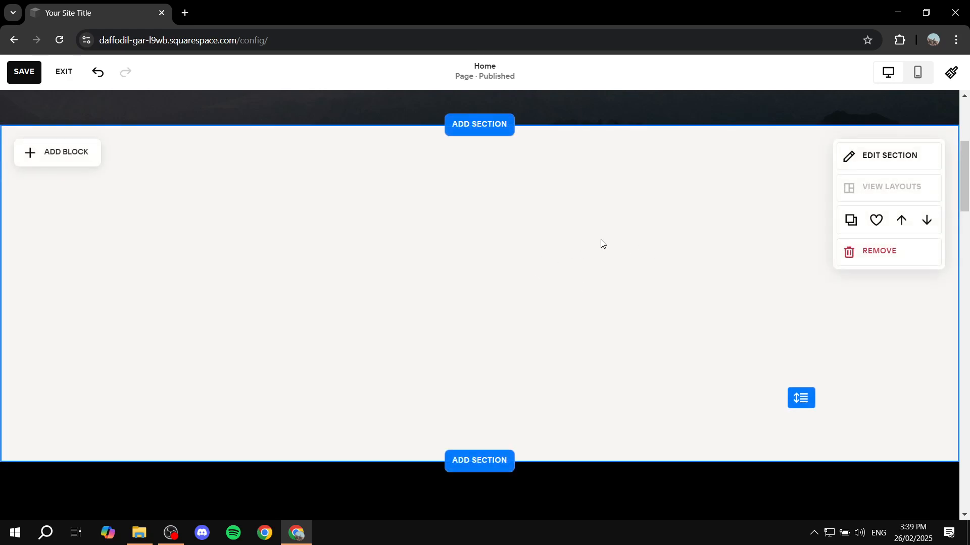
Set the blank section's color theme to Bright 2.
left_click(888, 157)
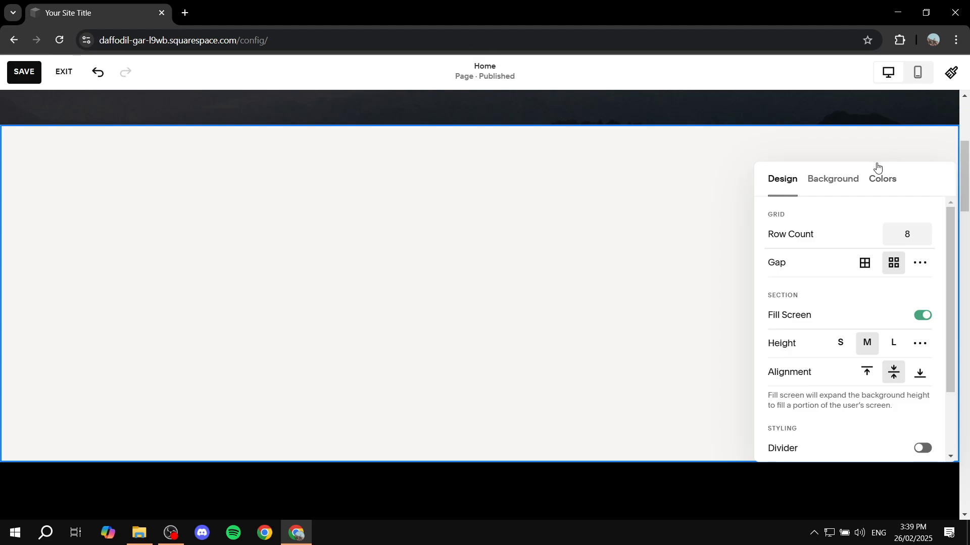
left_click(823, 179)
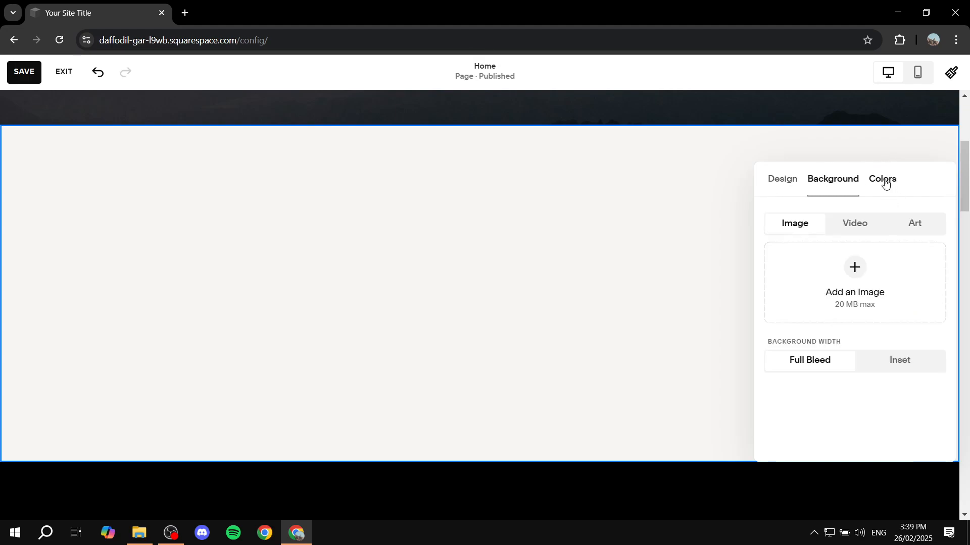
left_click(885, 183)
scroll(864, 325, "down", 3)
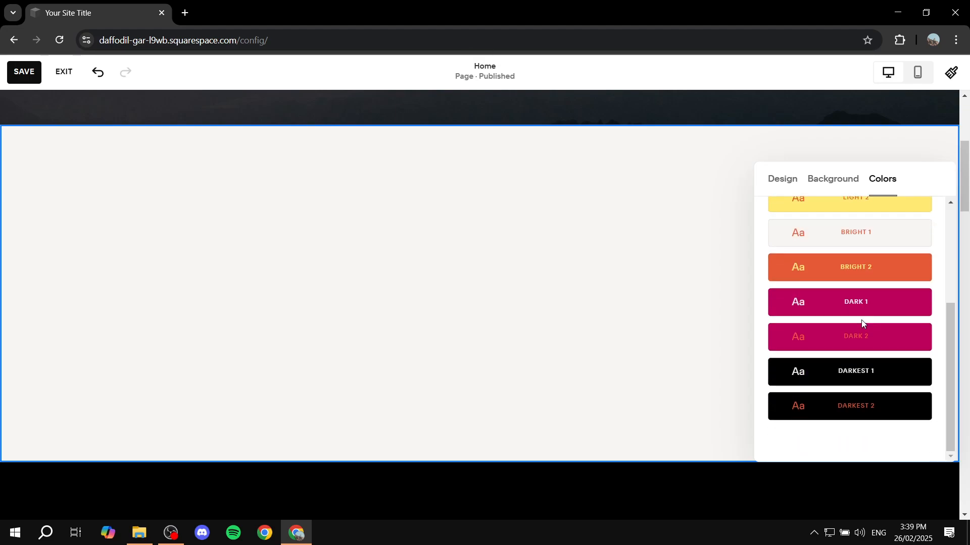
left_click(863, 267)
left_click(664, 260)
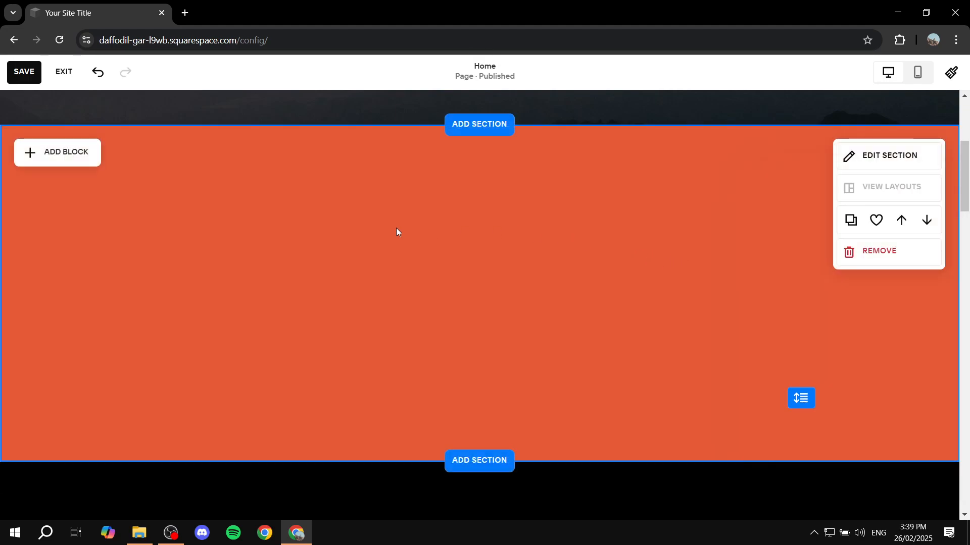
Add a Product block from the Business group to the orange section and move it to the section's centre.
left_click(72, 161)
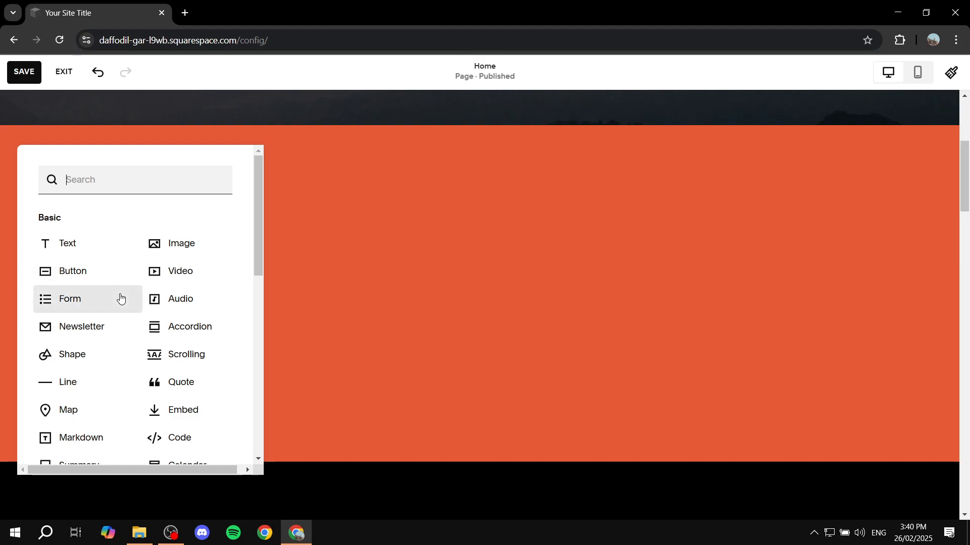
scroll(119, 298, "down", 5)
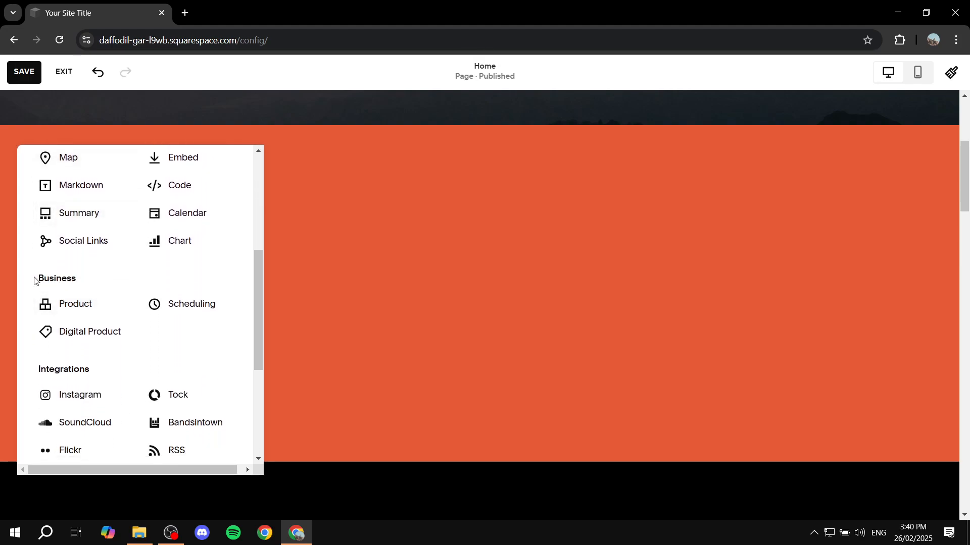
left_click_drag(34, 281, 94, 281)
left_click(95, 281)
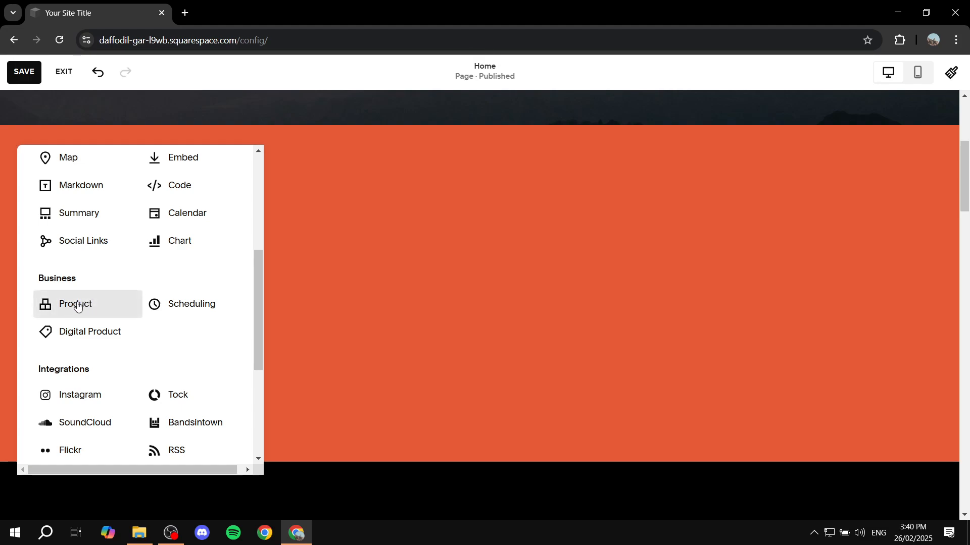
left_click(77, 305)
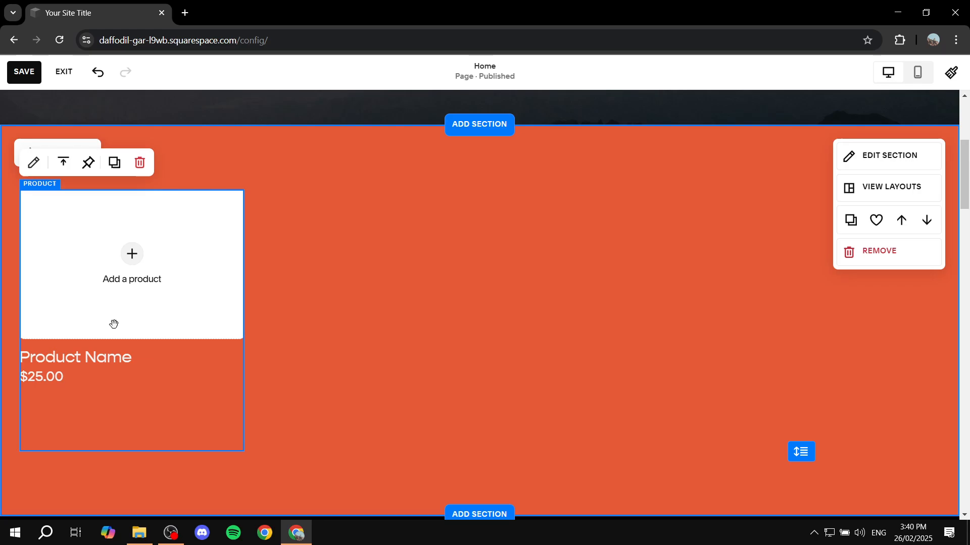
left_click_drag(114, 325, 463, 337)
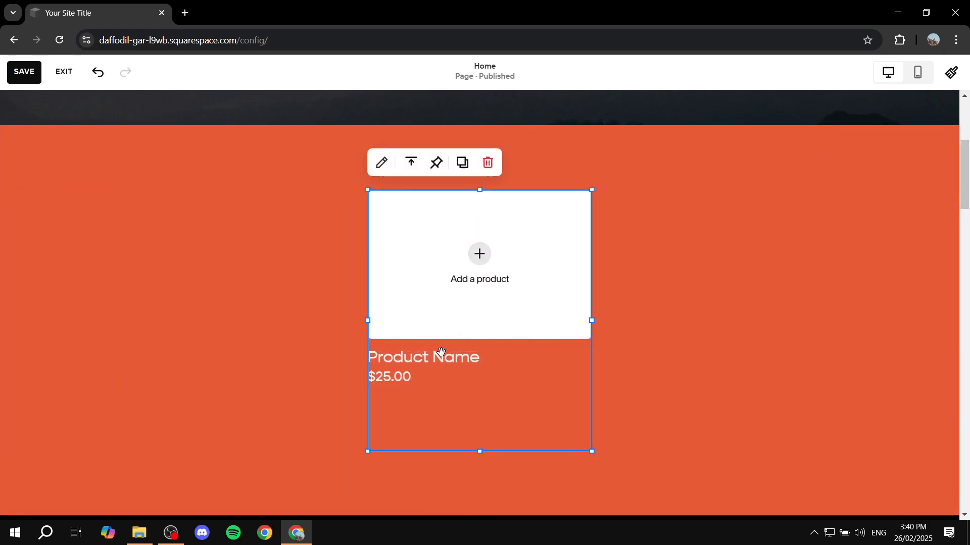
Search the product block's store items for "Test" and assign Test Video Product to the block.
left_click(381, 163)
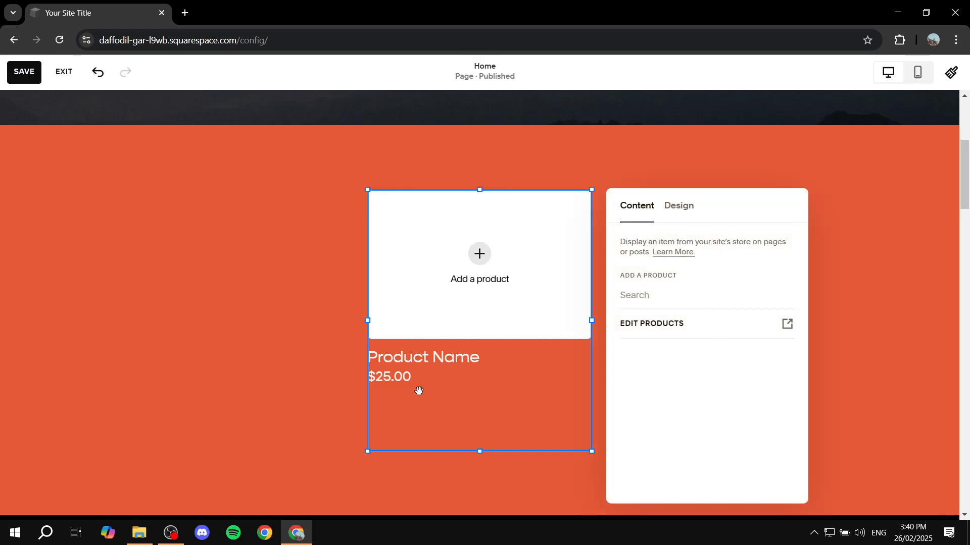
left_click_drag(625, 282, 707, 275)
left_click(672, 295)
type("Test")
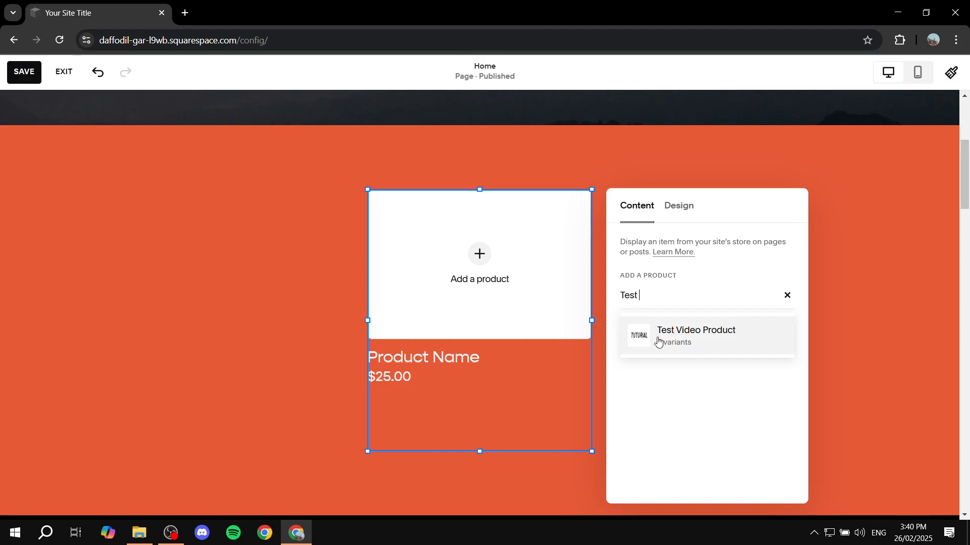
left_click(703, 338)
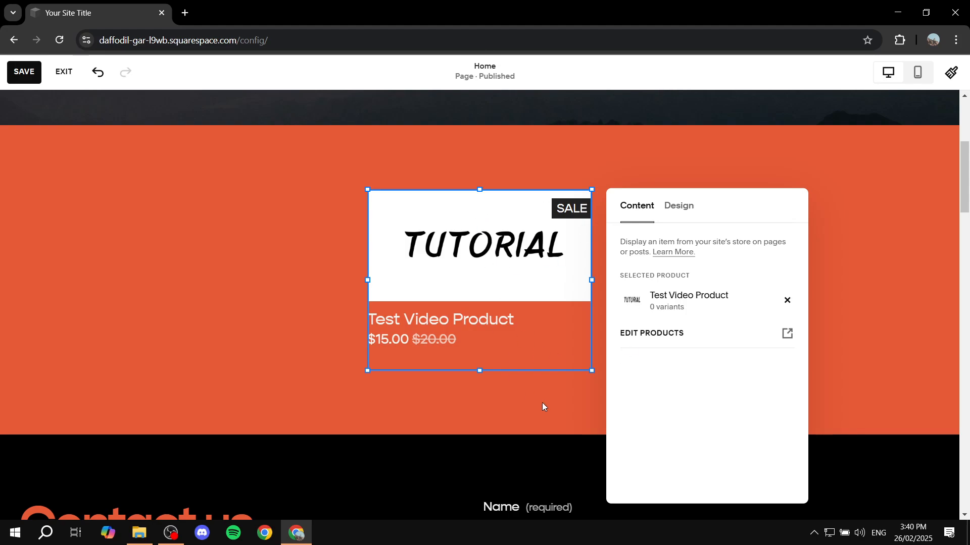
Try the product block's display options by toggling its image, title and description elements and reverting each one.
left_click(683, 216)
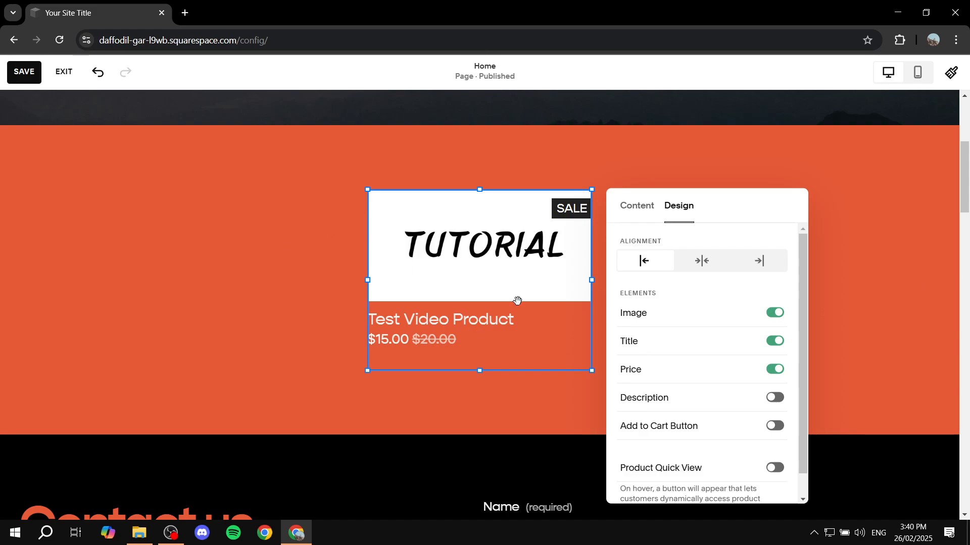
left_click(776, 314)
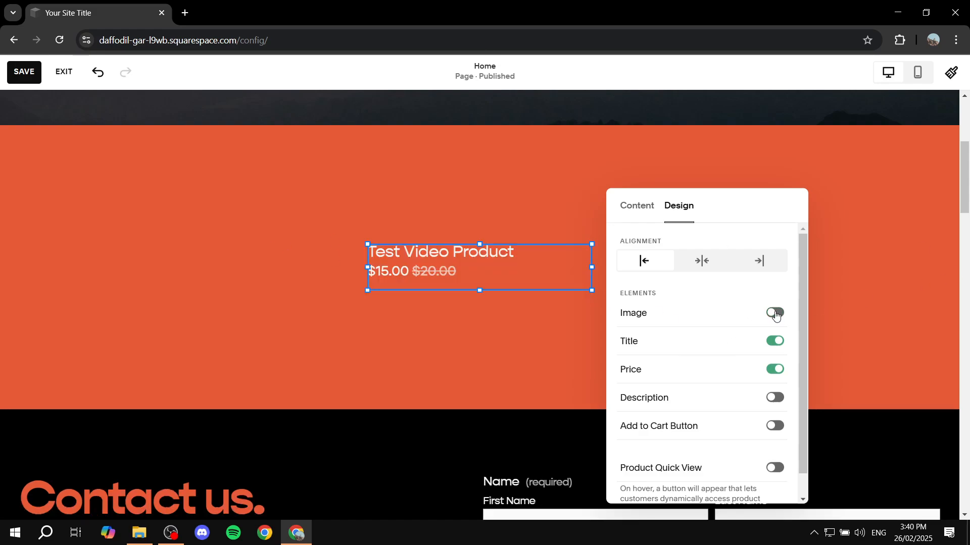
left_click(776, 314)
left_click(774, 341)
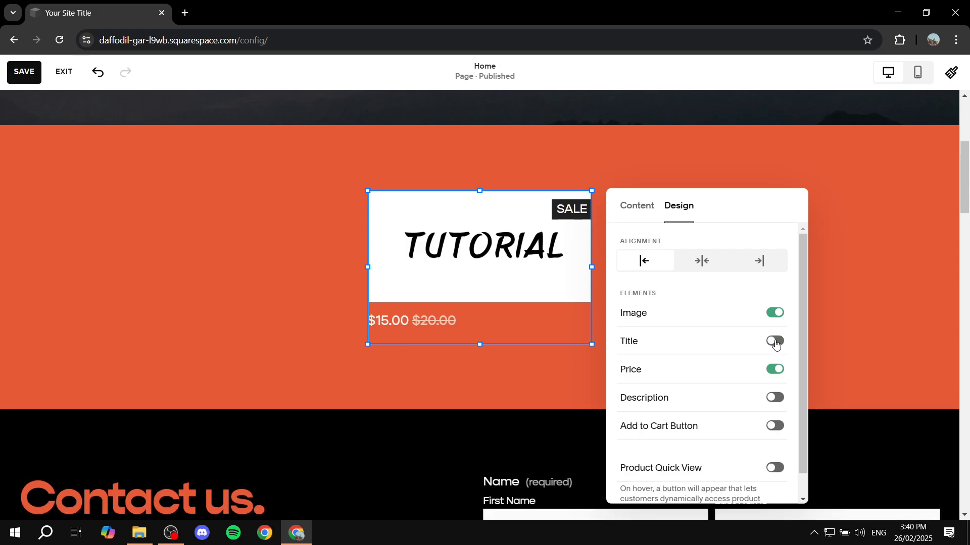
left_click(774, 341)
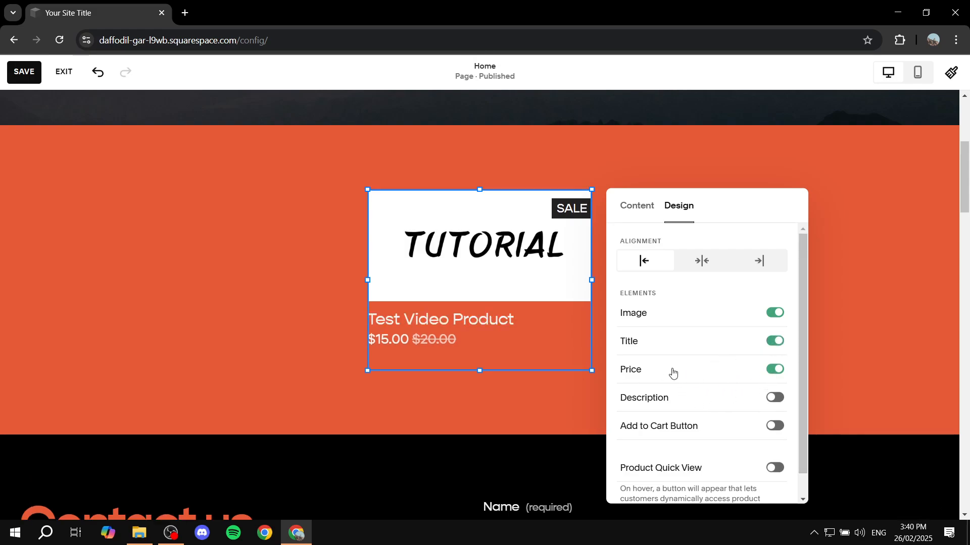
left_click(775, 398)
left_click(776, 399)
Enable the Add to Cart Button element in the product block and save the Home page, leaving edit mode.
left_click(776, 428)
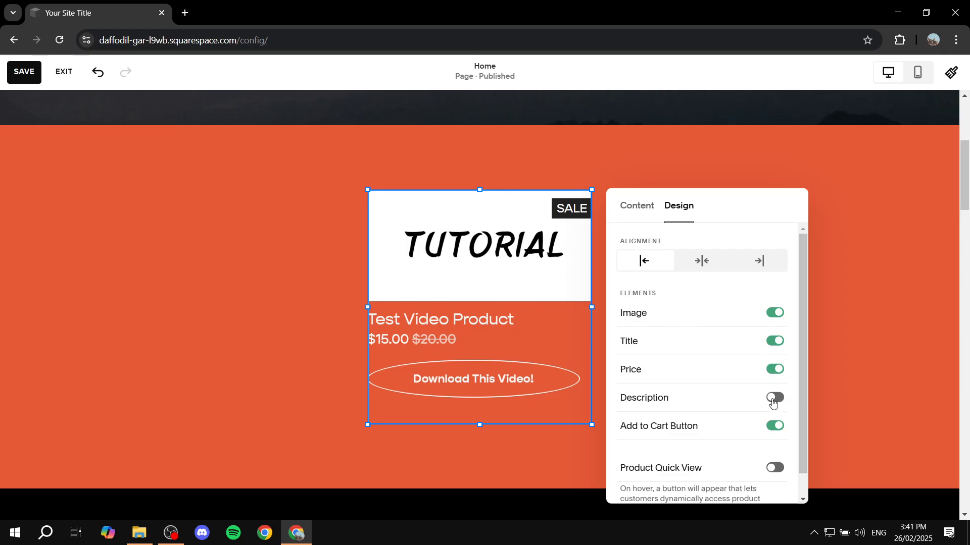
left_click(173, 195)
left_click(23, 71)
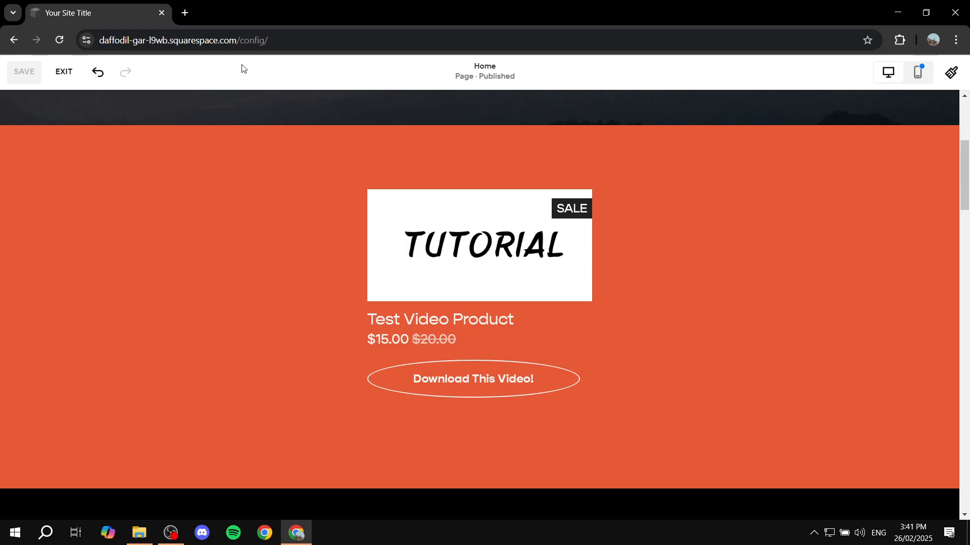
left_click(62, 72)
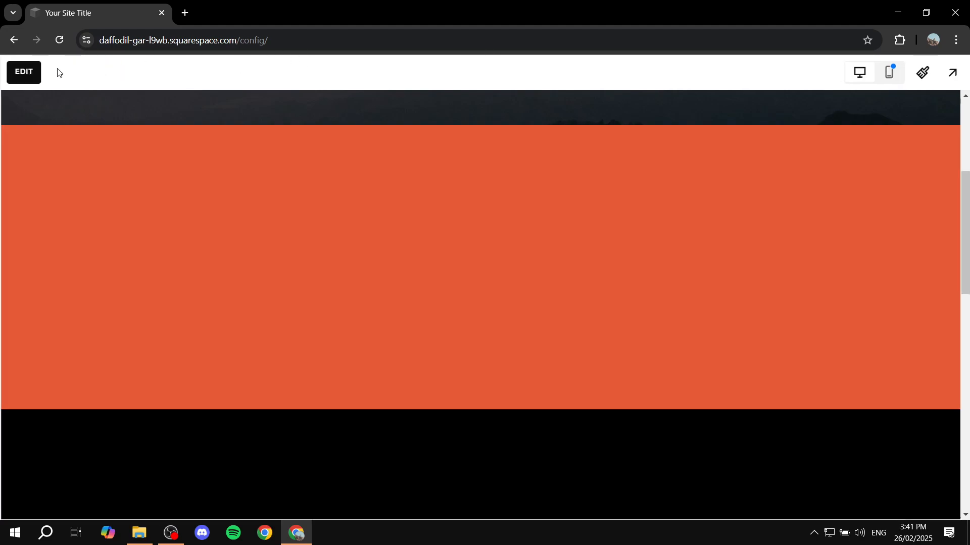